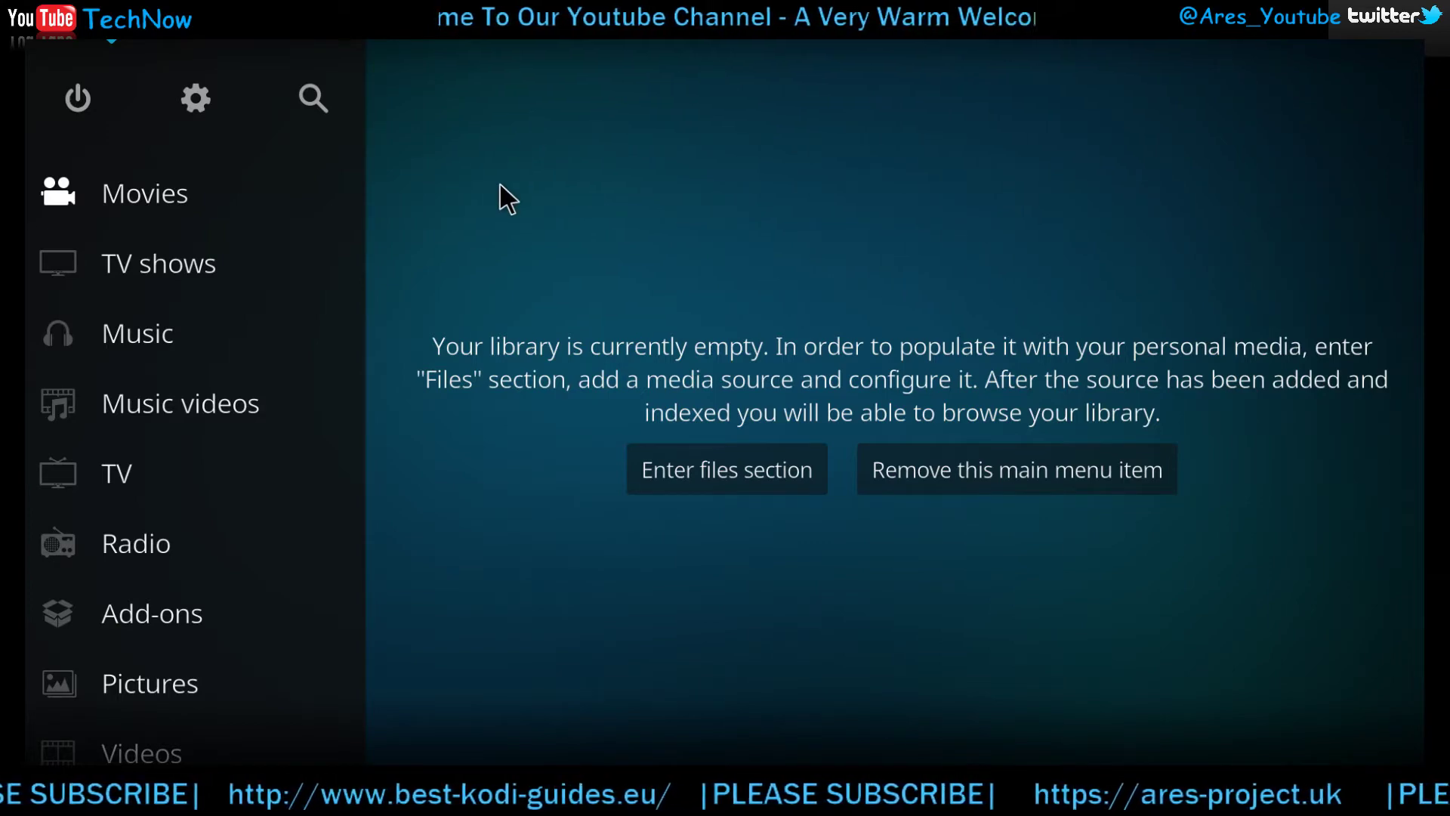
click(204, 109)
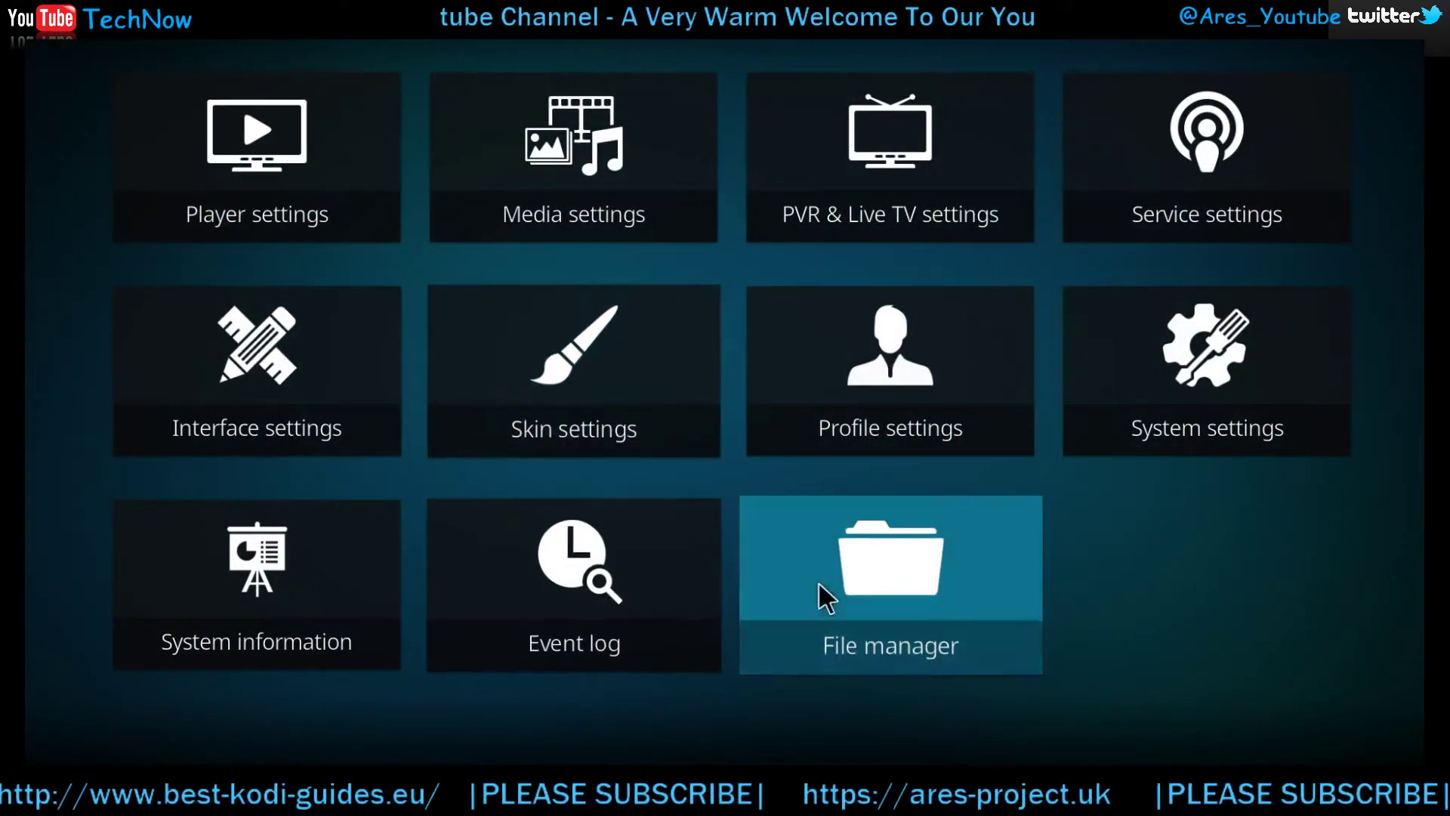
click(940, 638)
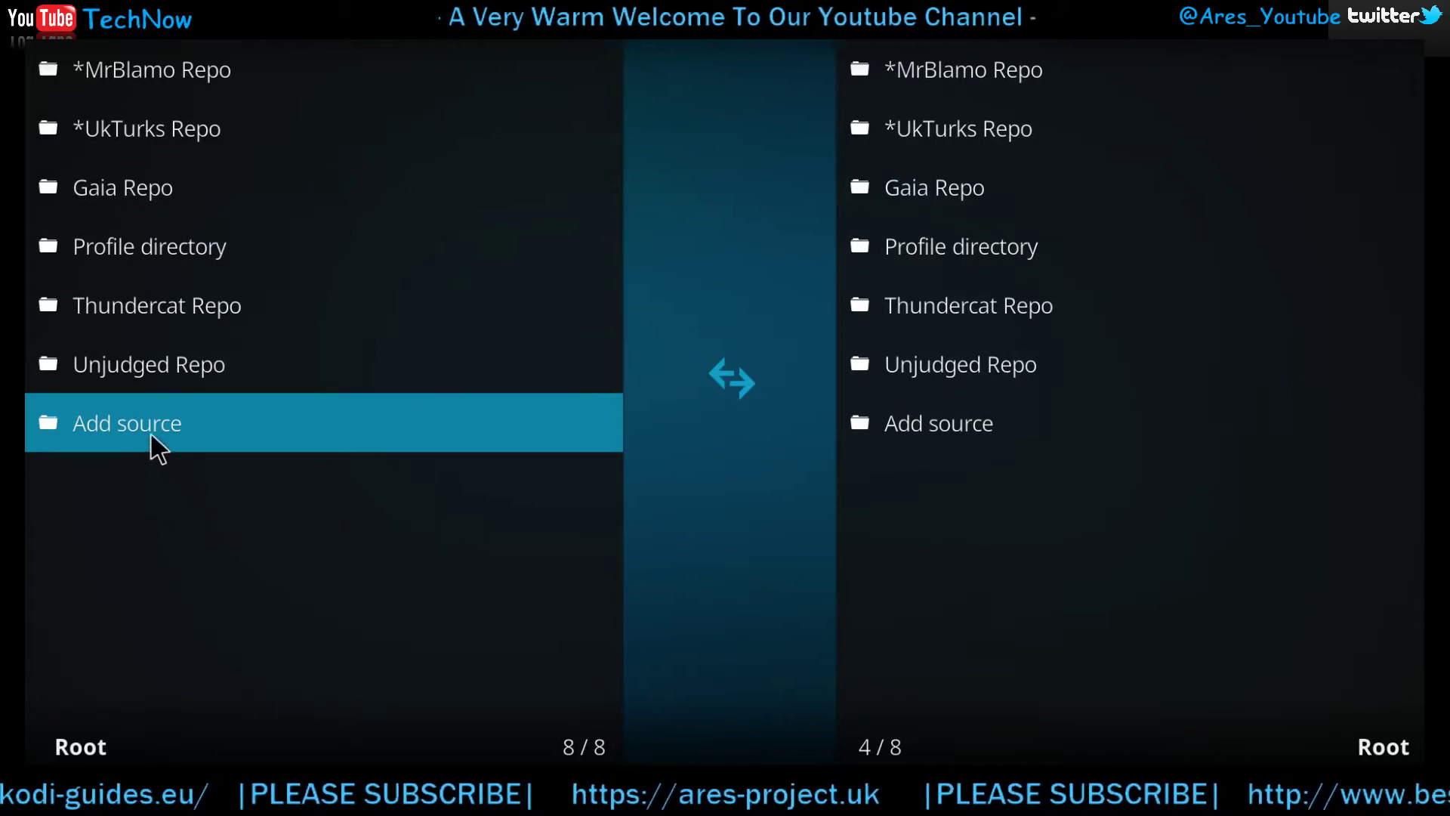
click(152, 414)
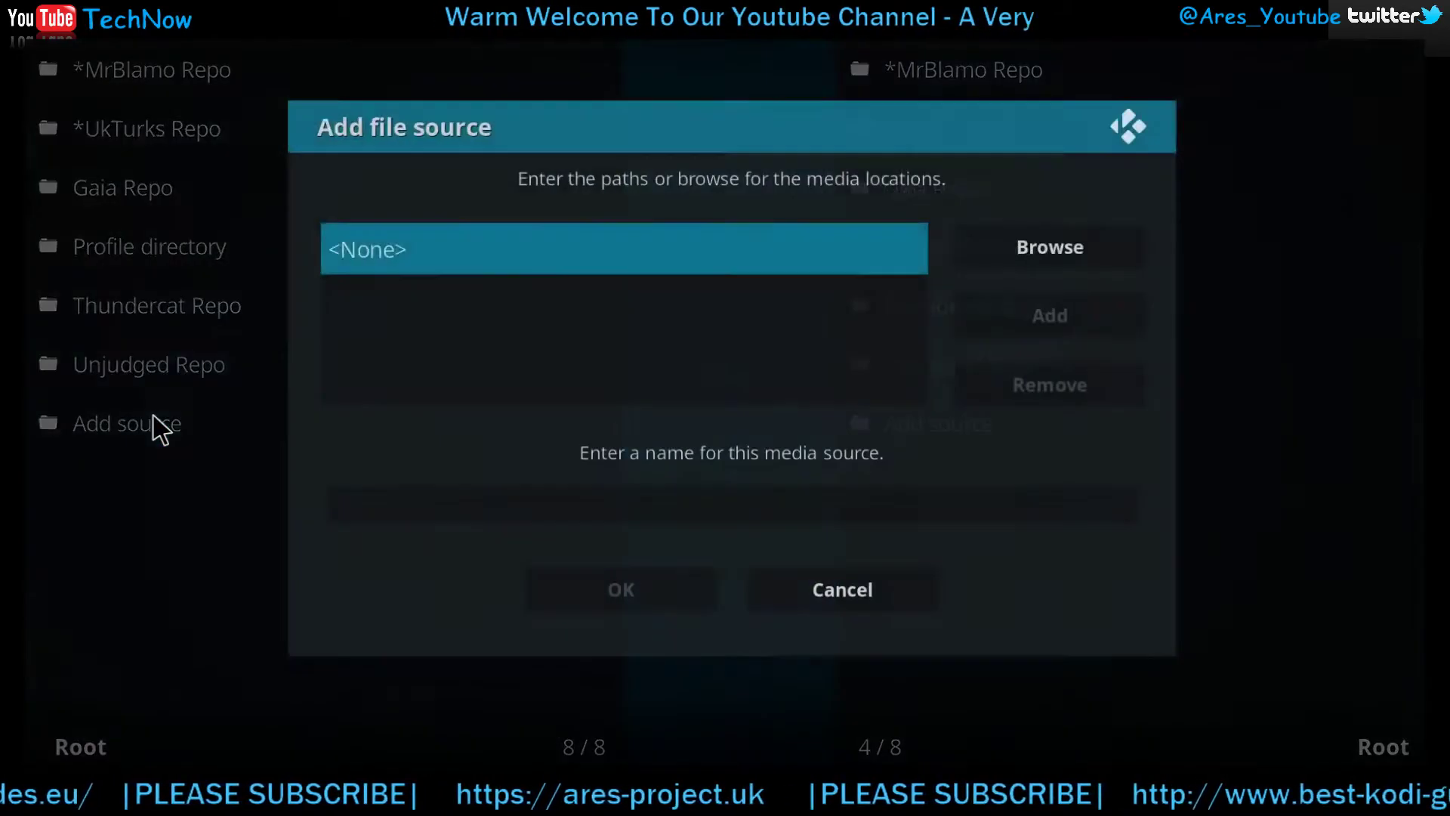
click(538, 243)
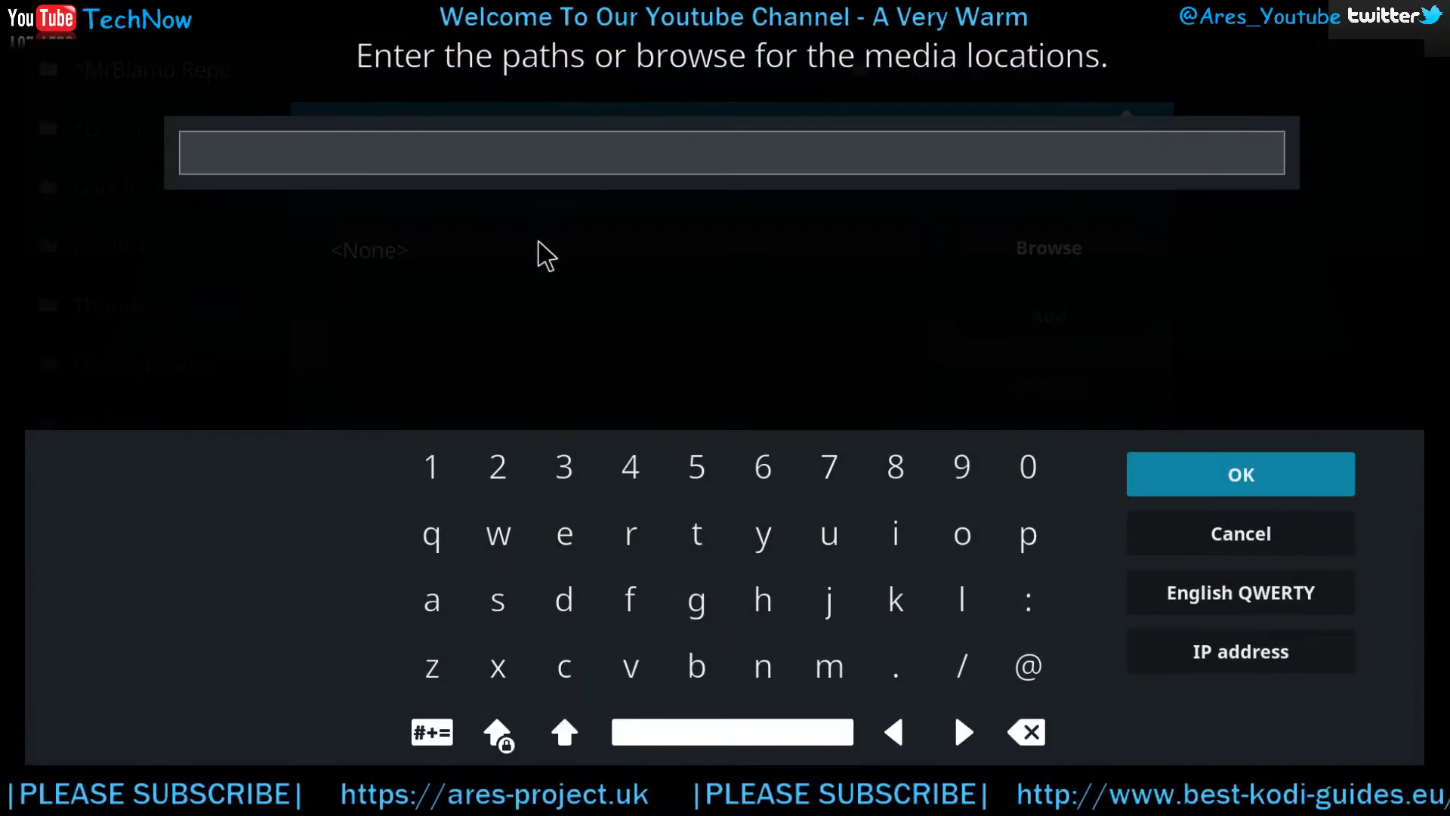
text(http://androidbboy.xyz/repo)
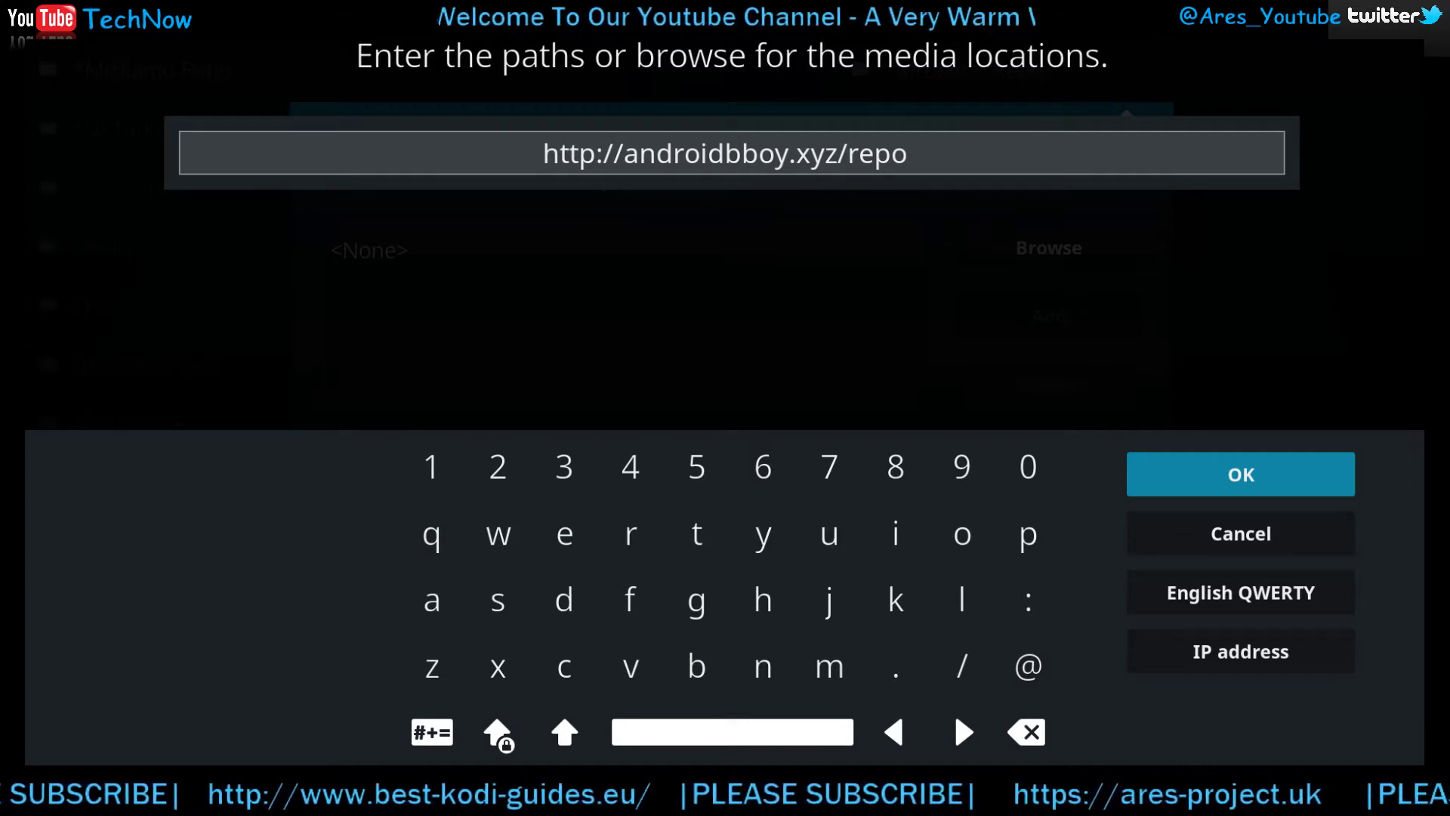
click(1309, 474)
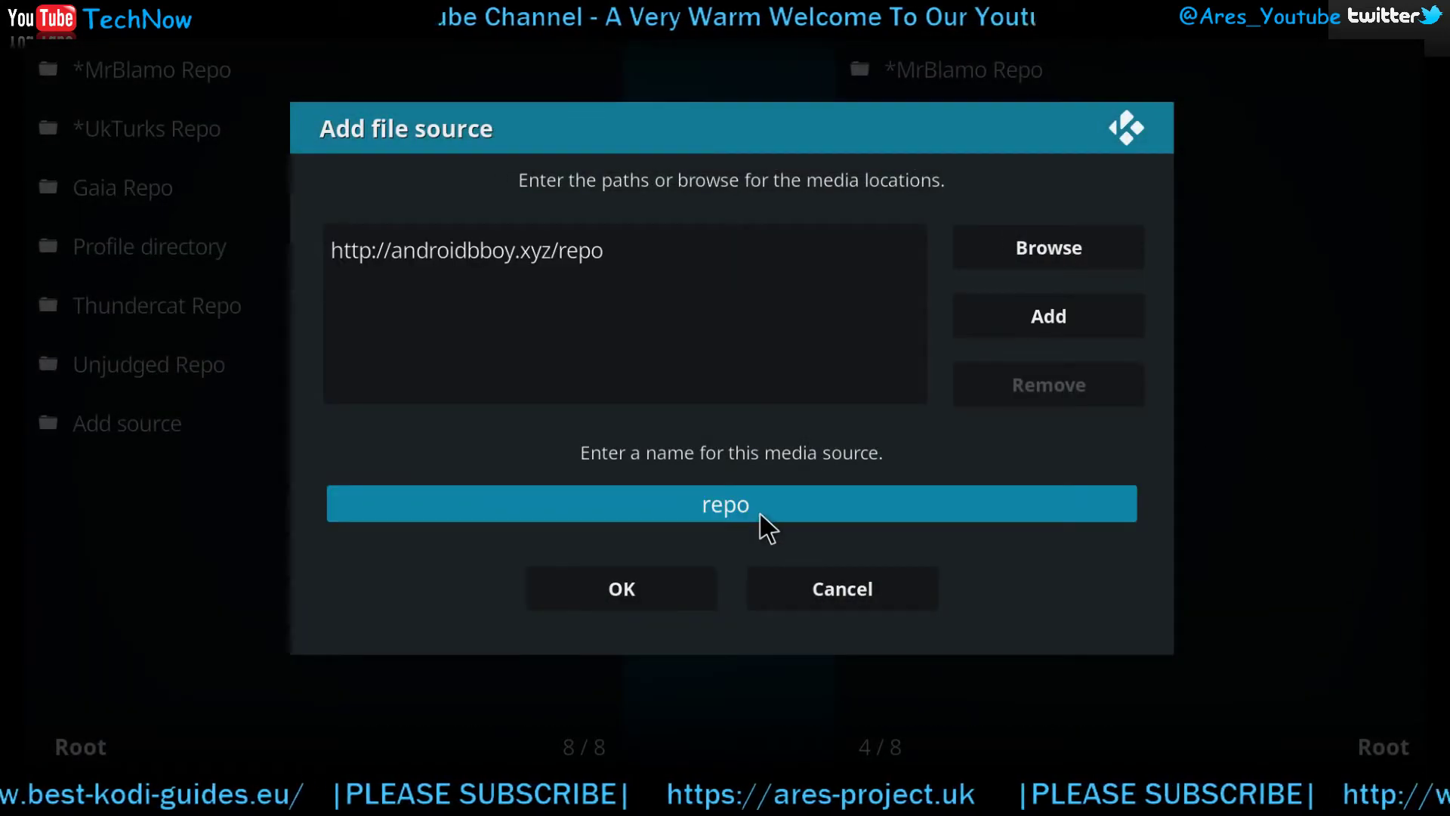
- Replace the suggested name 'repo' with 'AndroidBoy Repo' and save the source
key(BackSpace)
key(BackSpace)
key(BackSpace)
key(BackSpace)
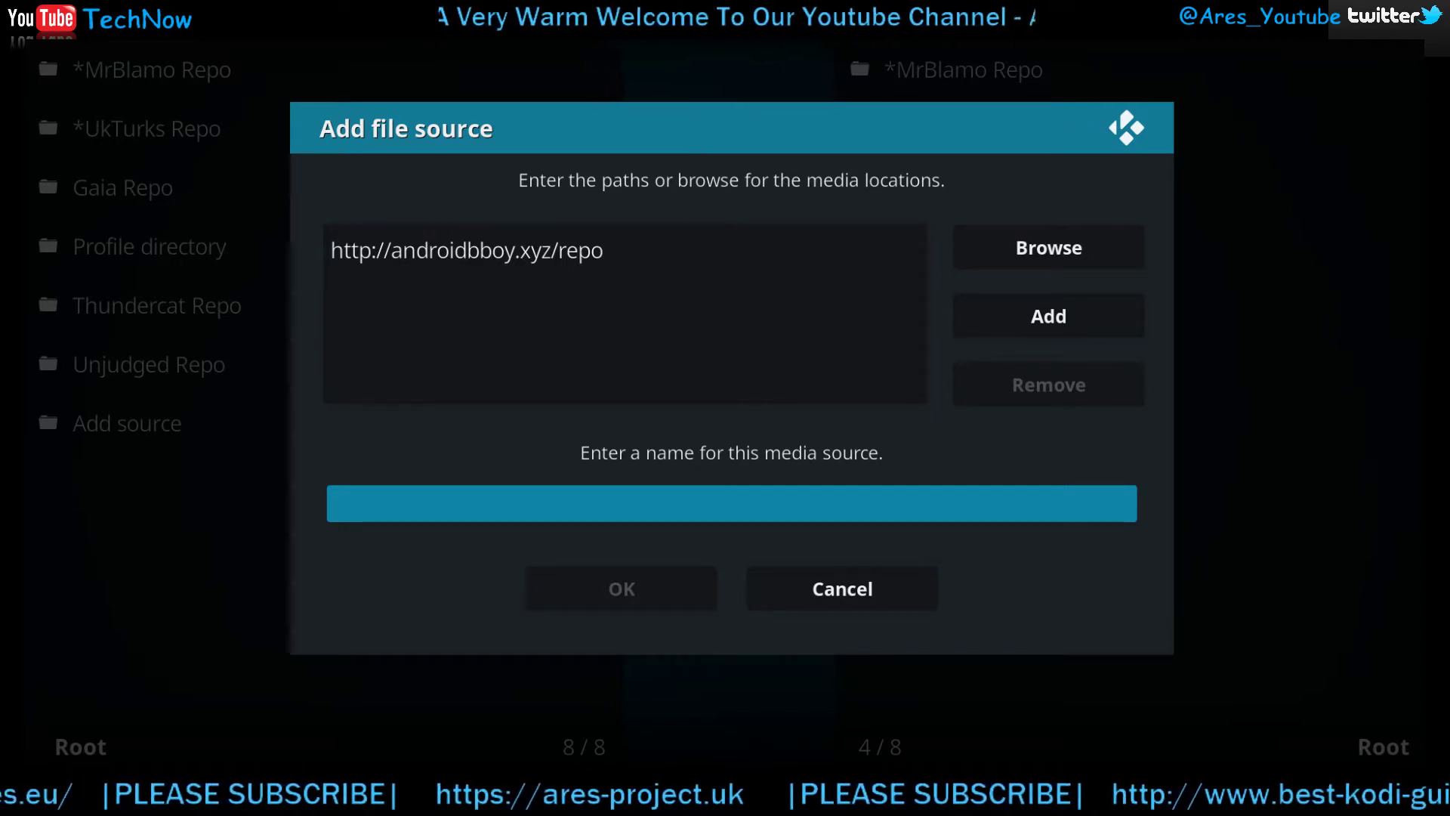
text(And)
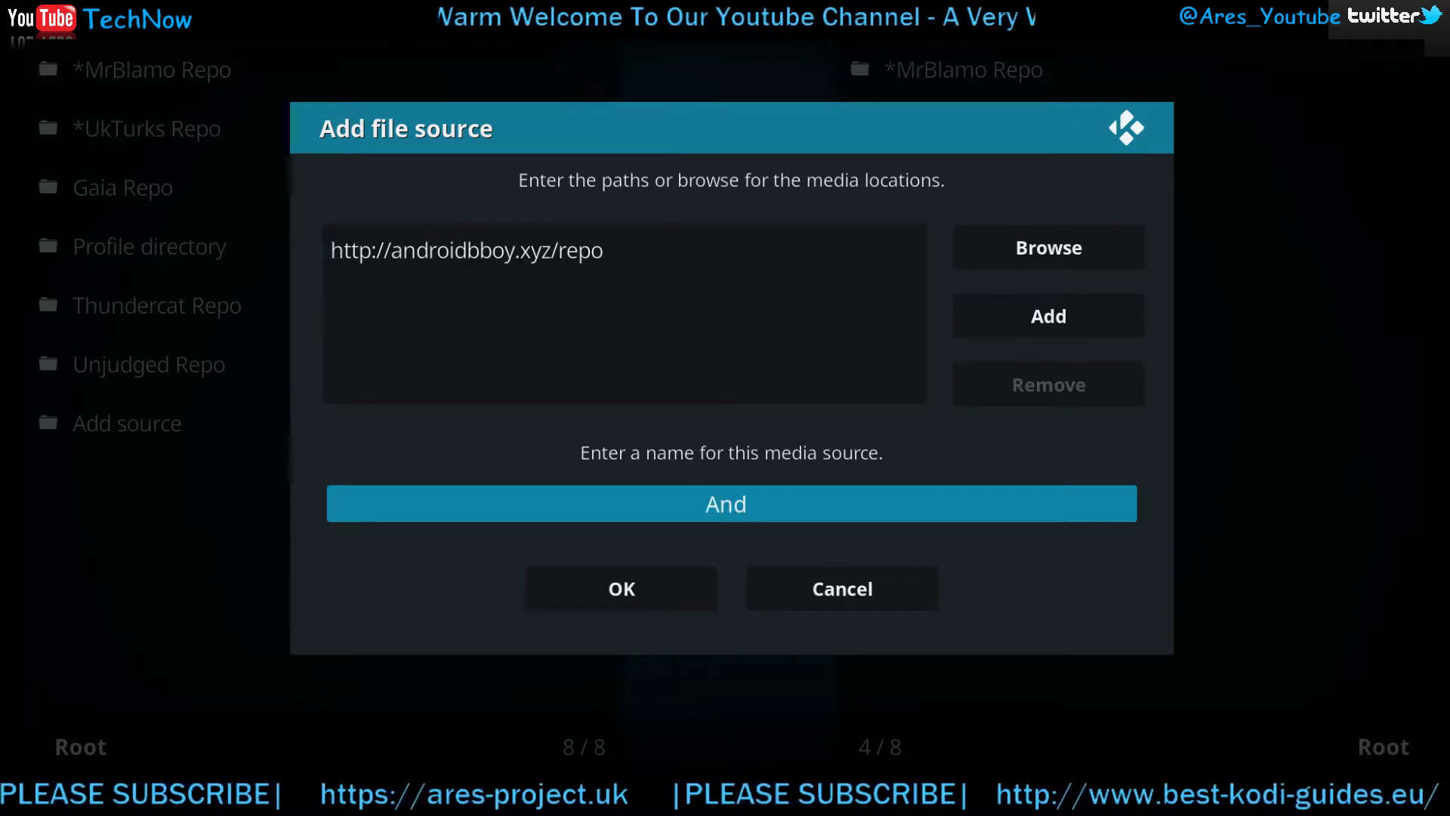
text(riod)
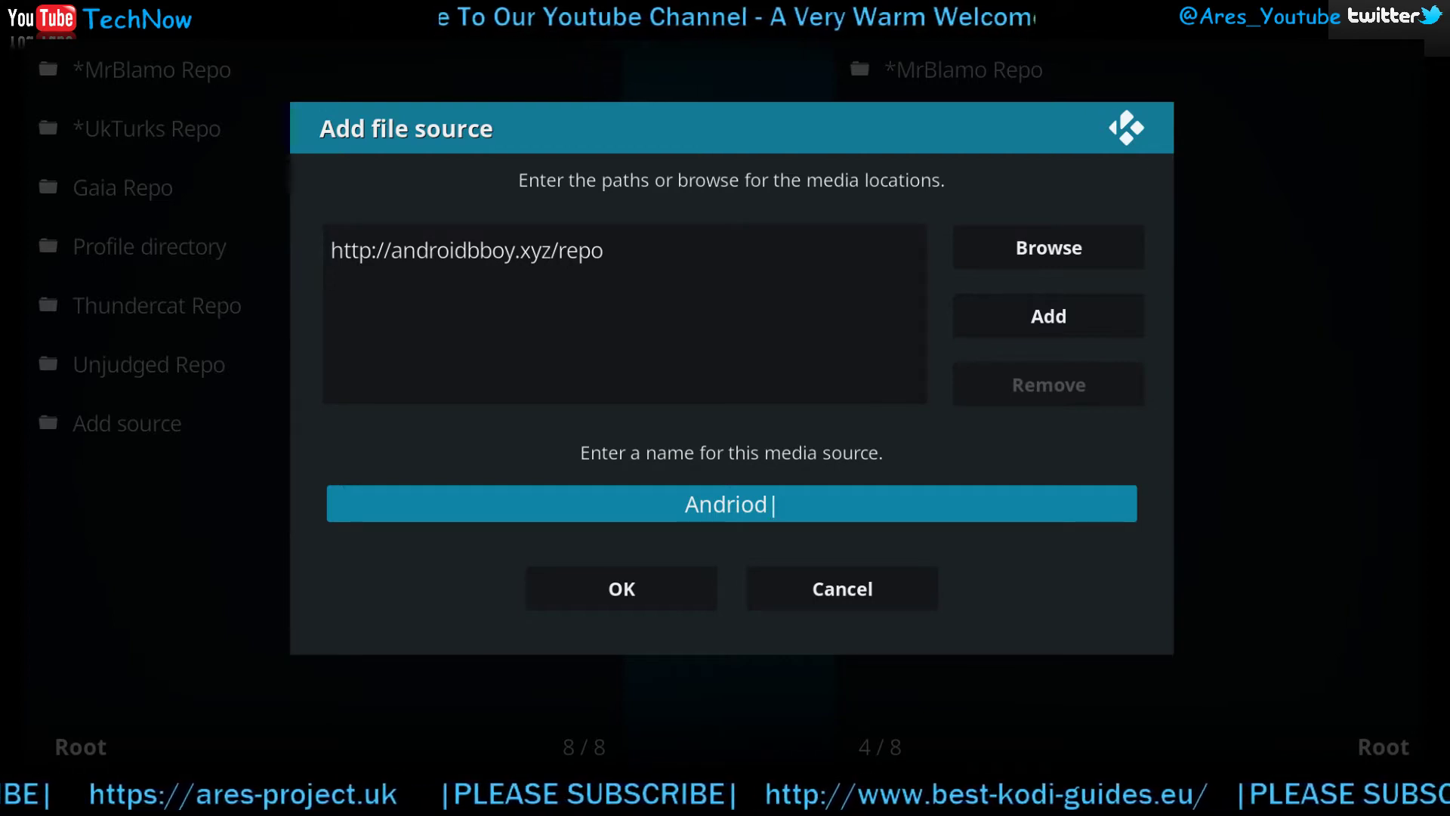
key(BackSpace)
key(BackSpace)
key(BackSpace)
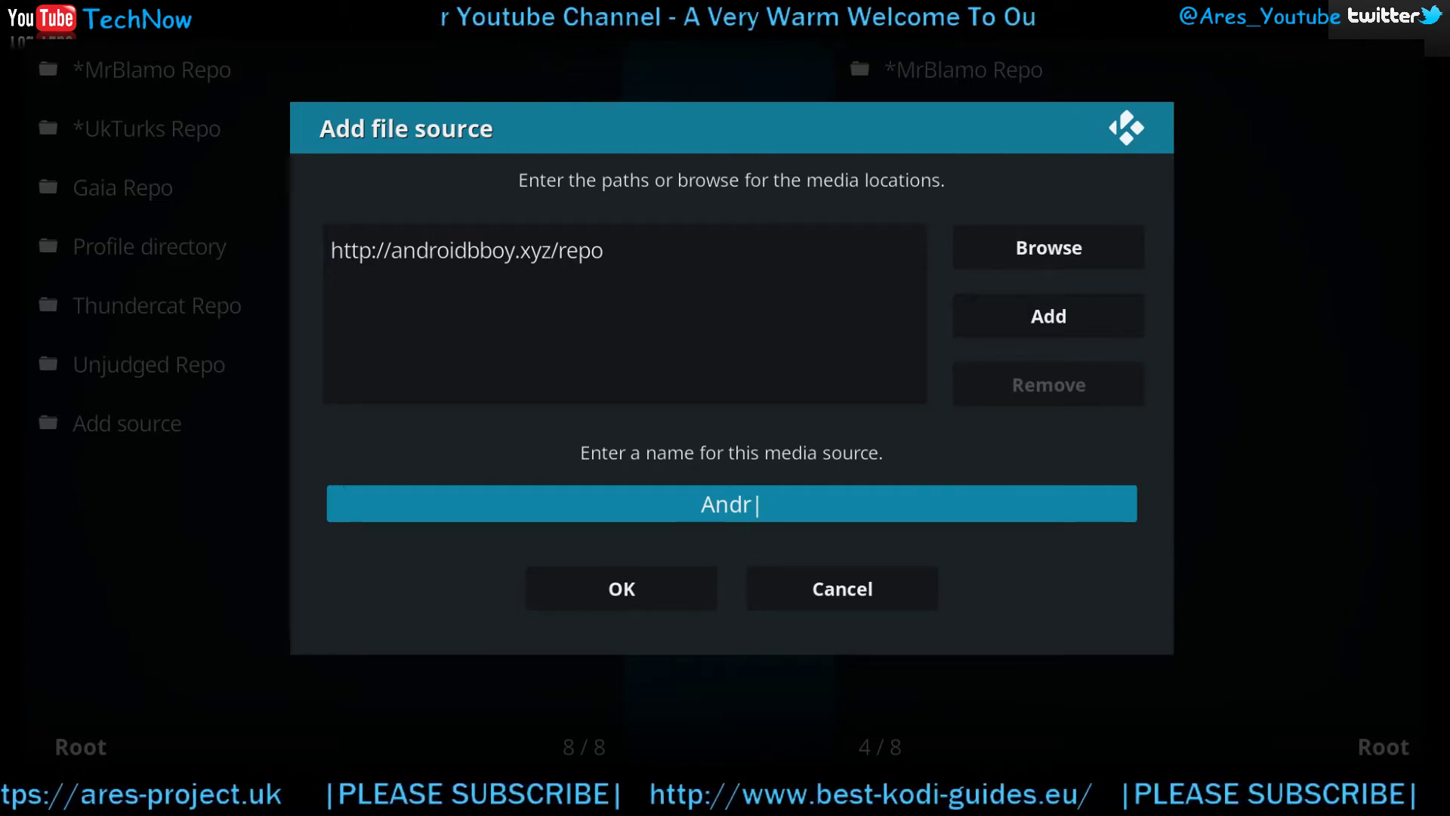
text(oid)
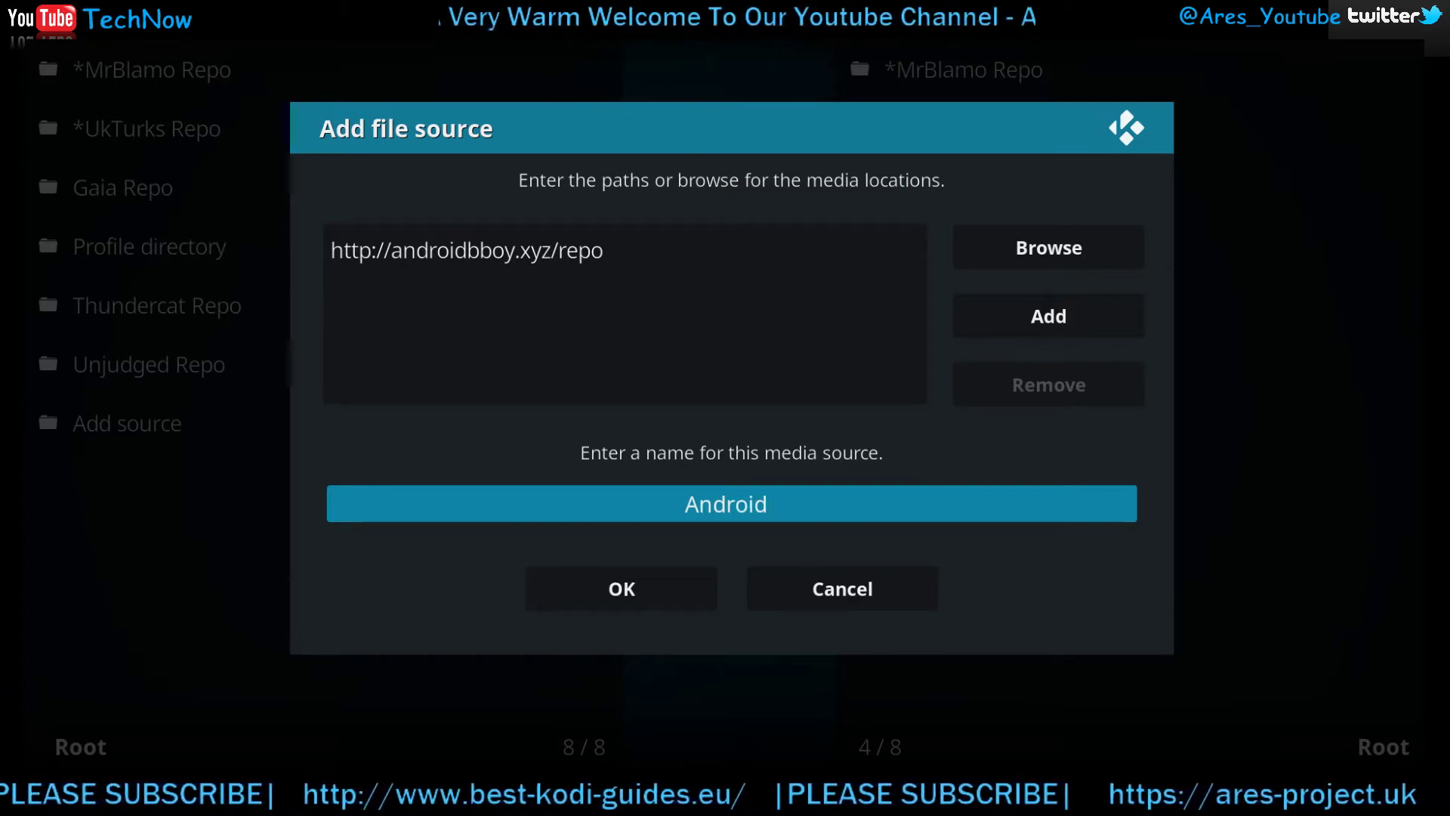
text(Boy Repo)
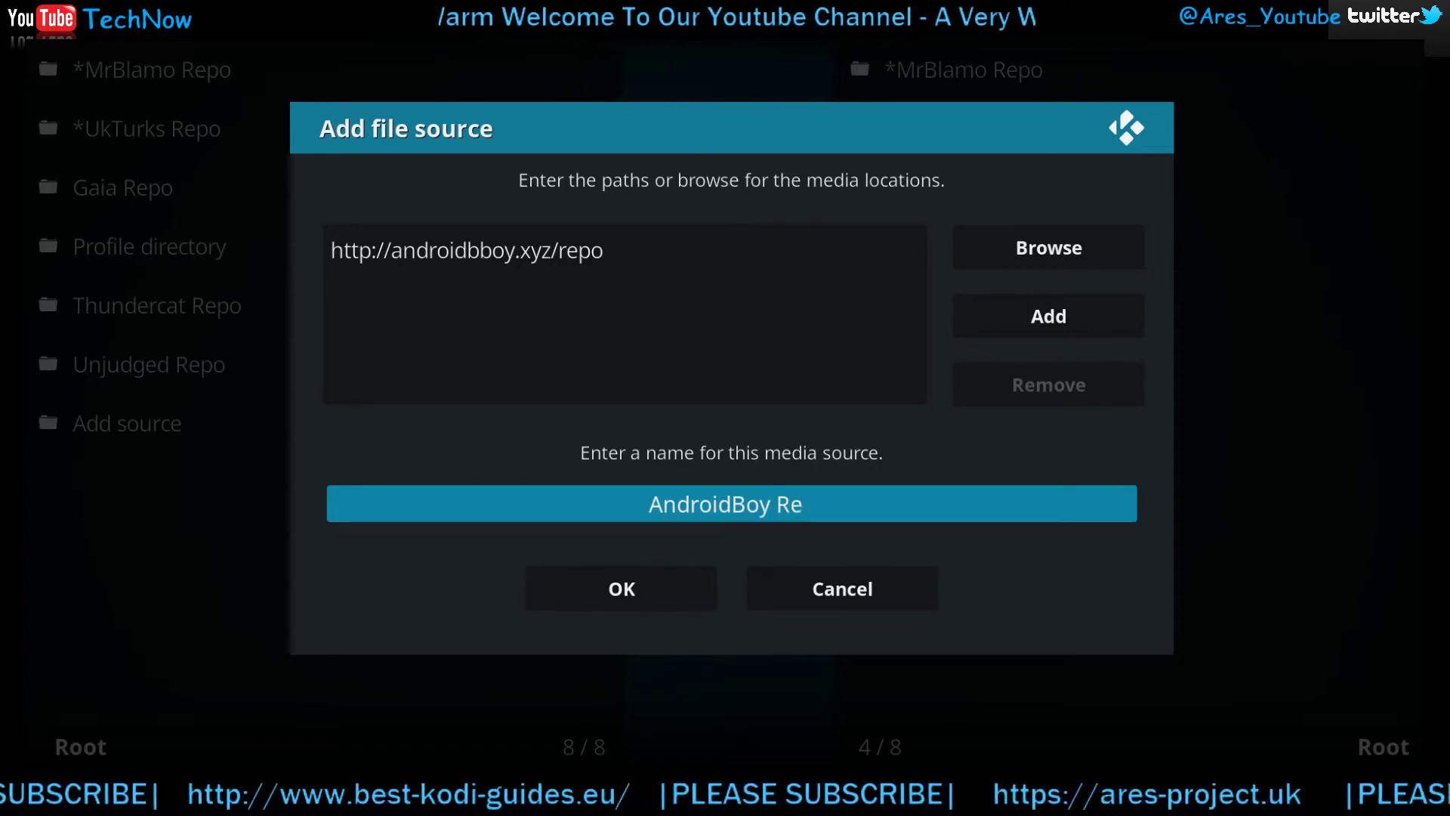
click(662, 599)
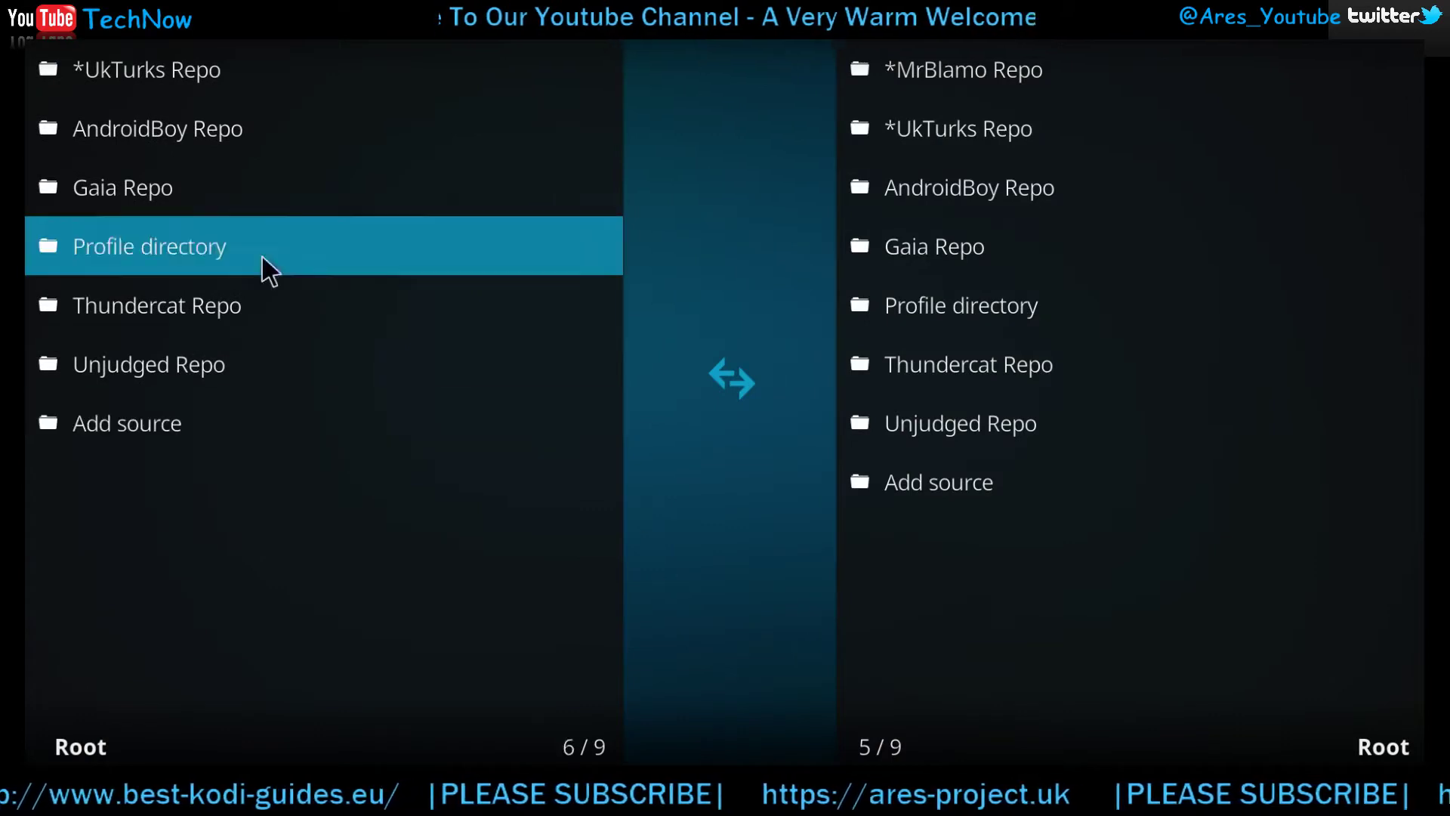
- Back out of the File manager and Settings to the home menu entries
scroll(227, 257, up, 2)
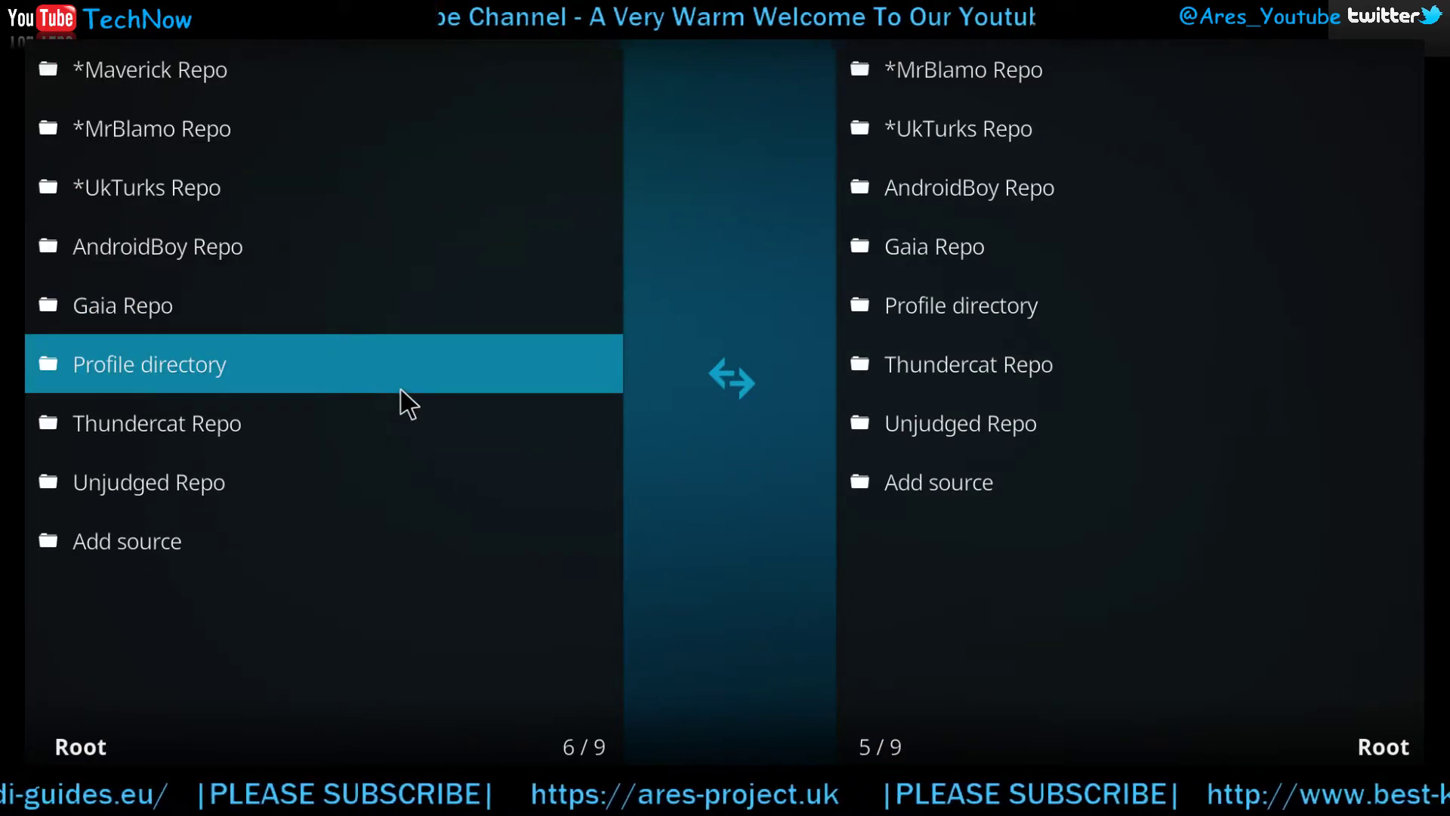
key(Escape)
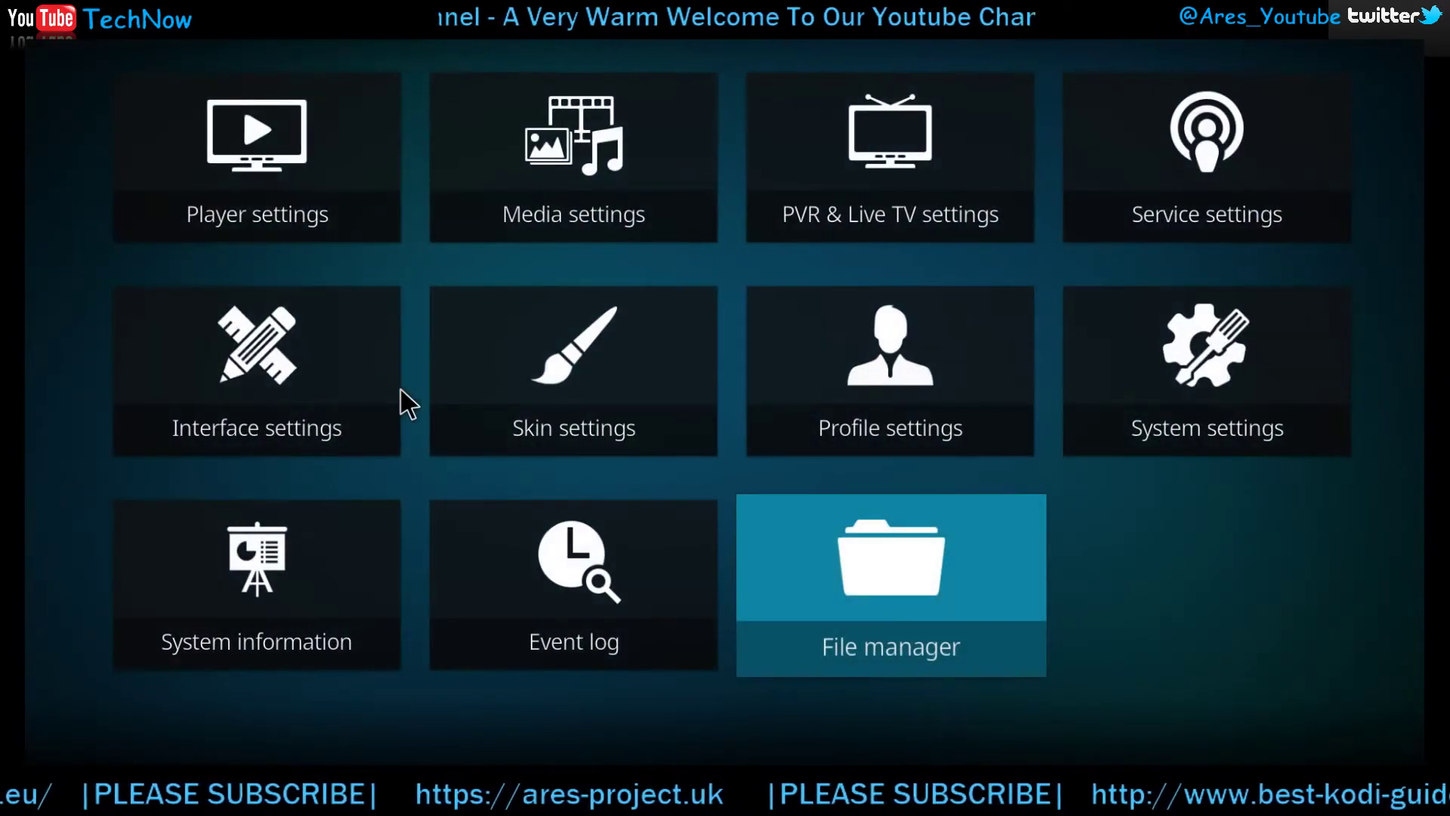
key(Escape)
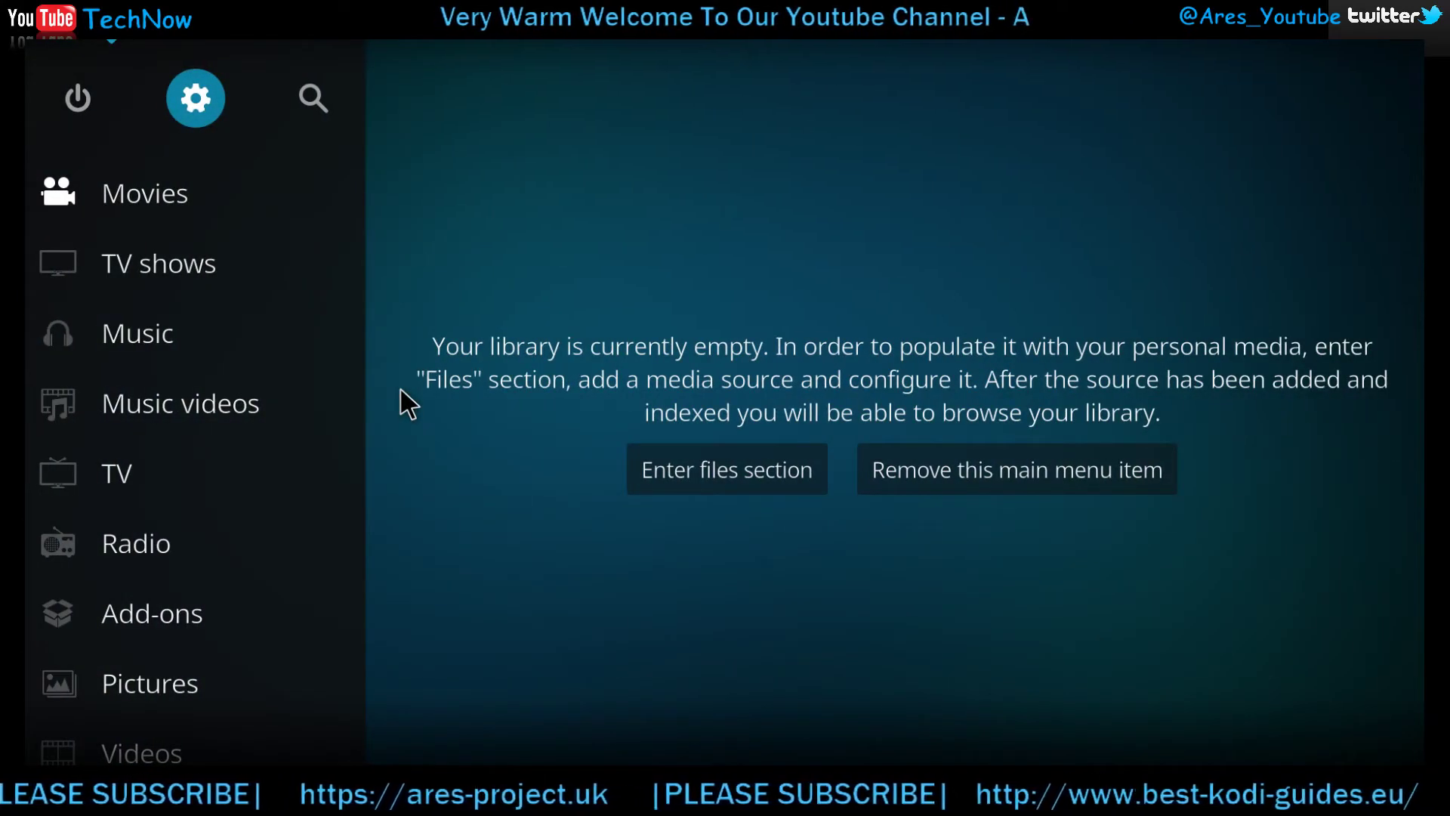
key(Down)
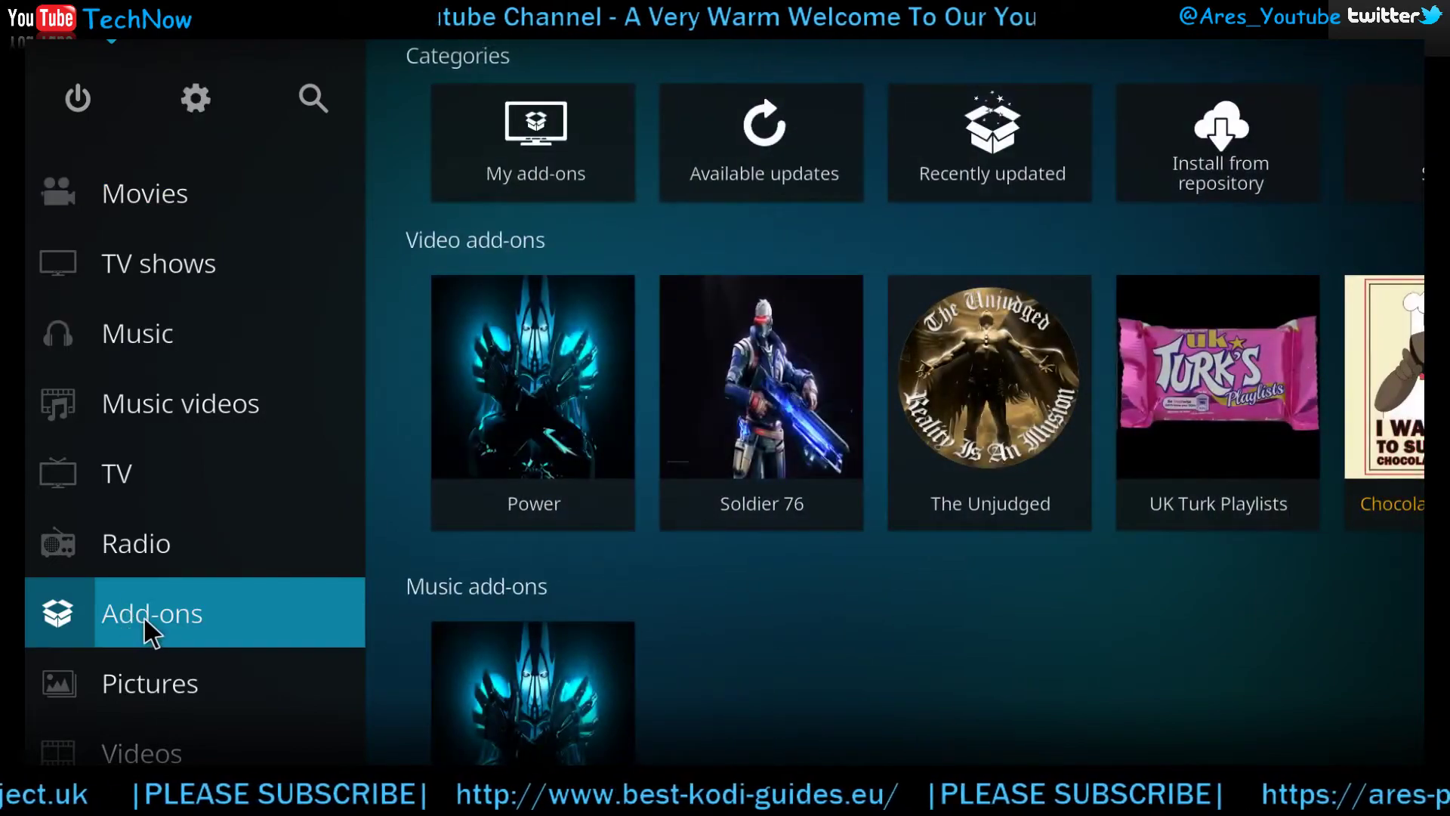
- Install repository.androidbboy.zip from the AndroidBoy Repo source using Install from zip file
click(144, 615)
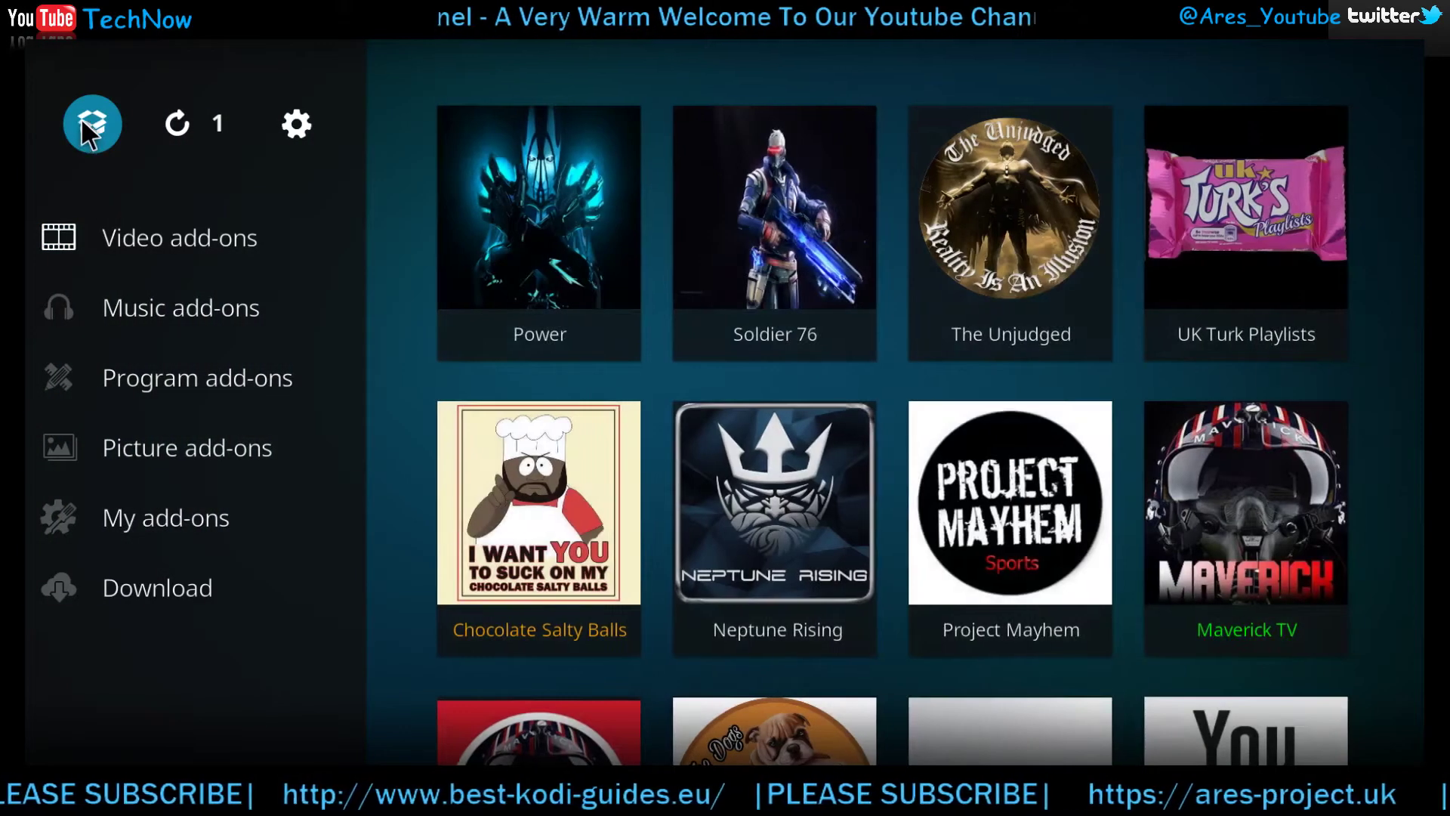
click(91, 117)
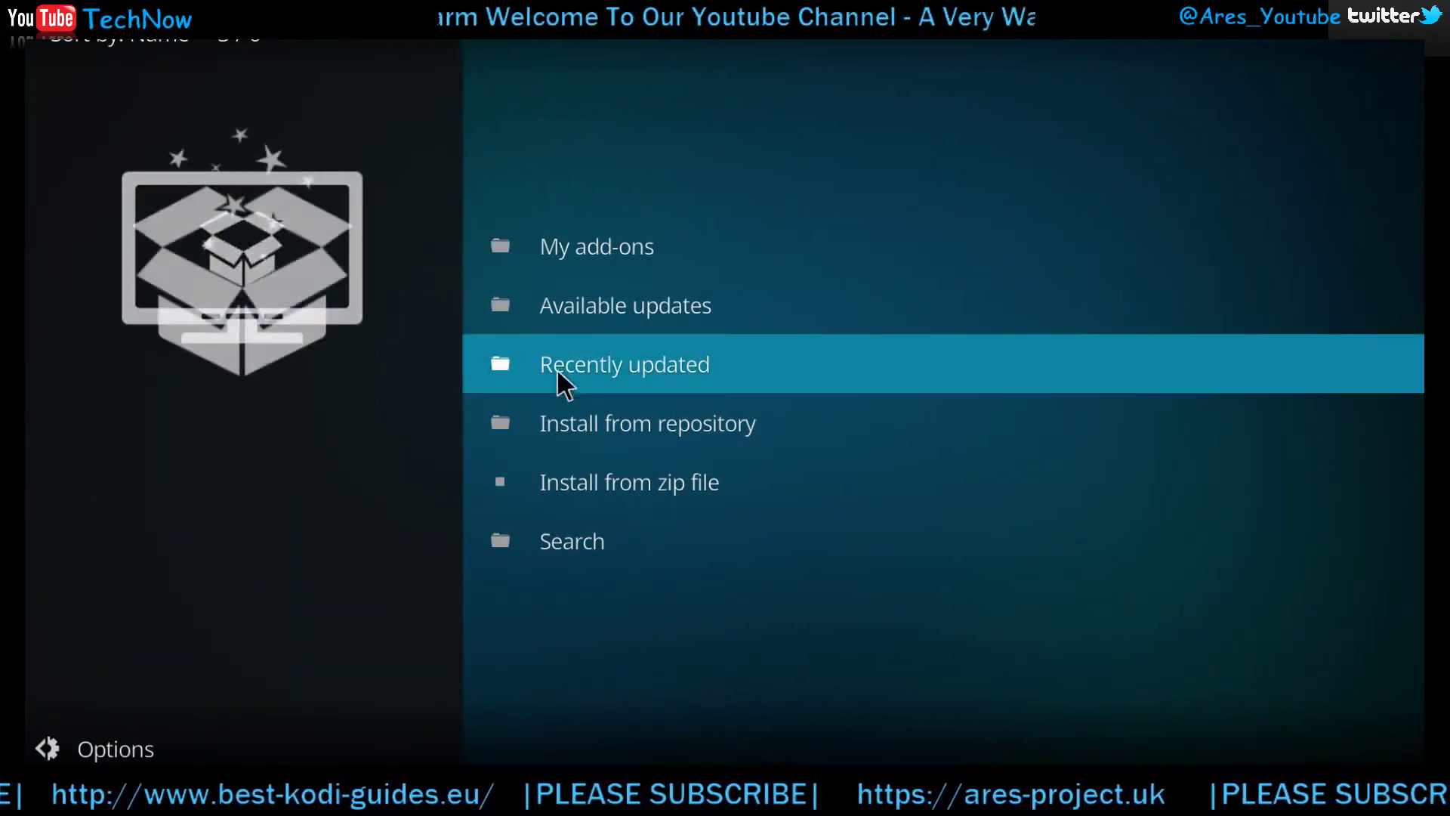
click(687, 482)
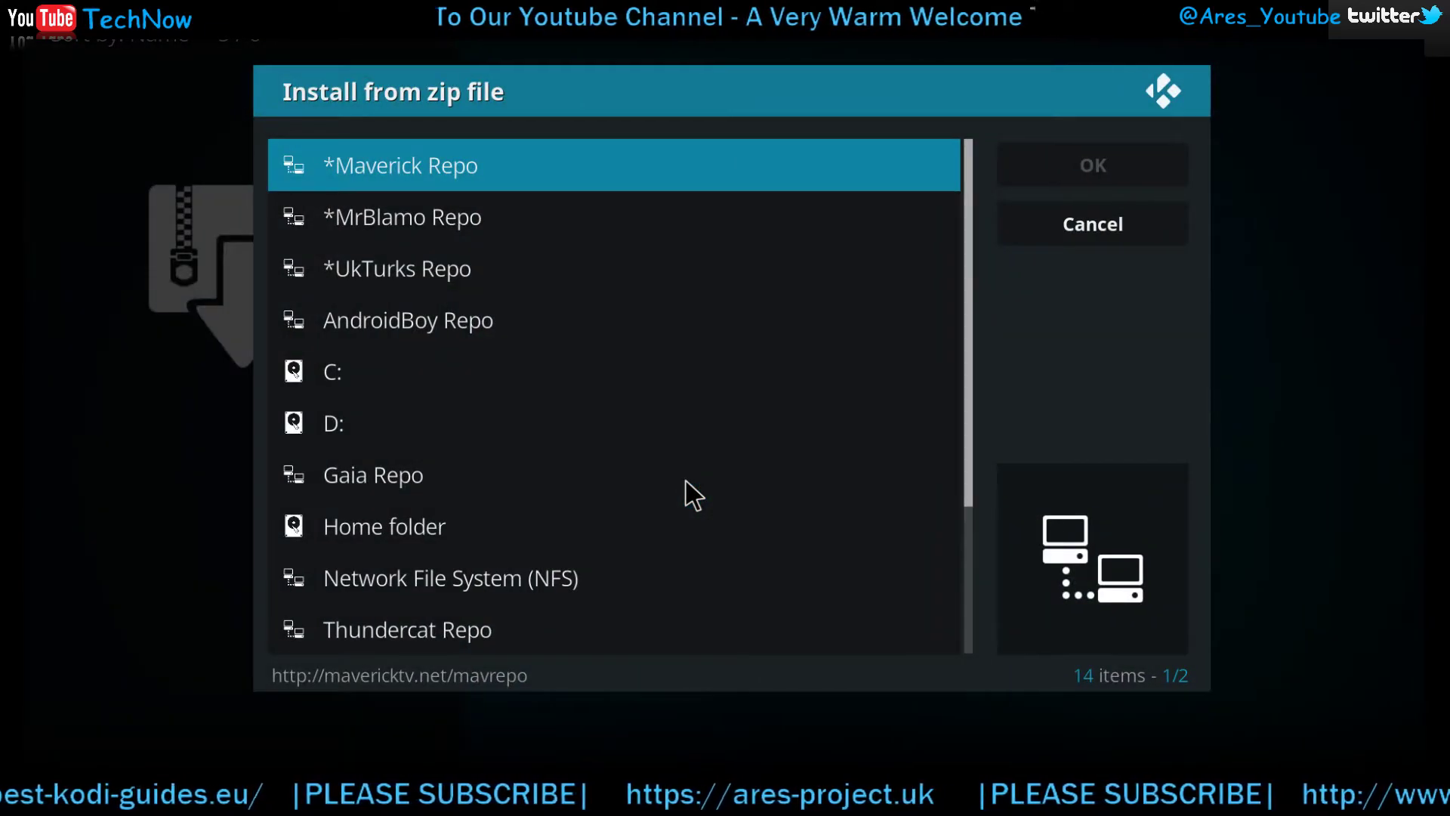
click(461, 314)
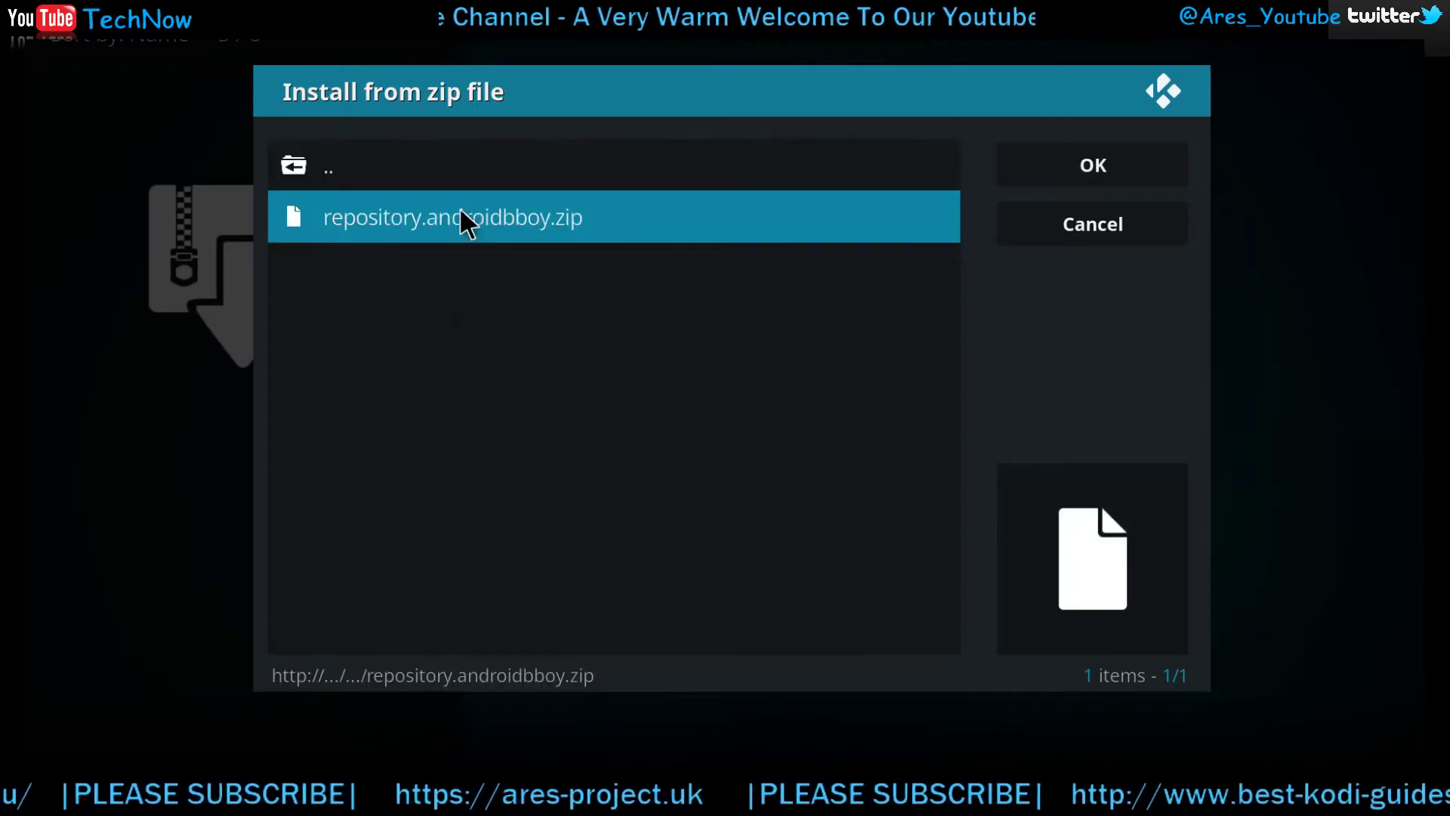
click(455, 229)
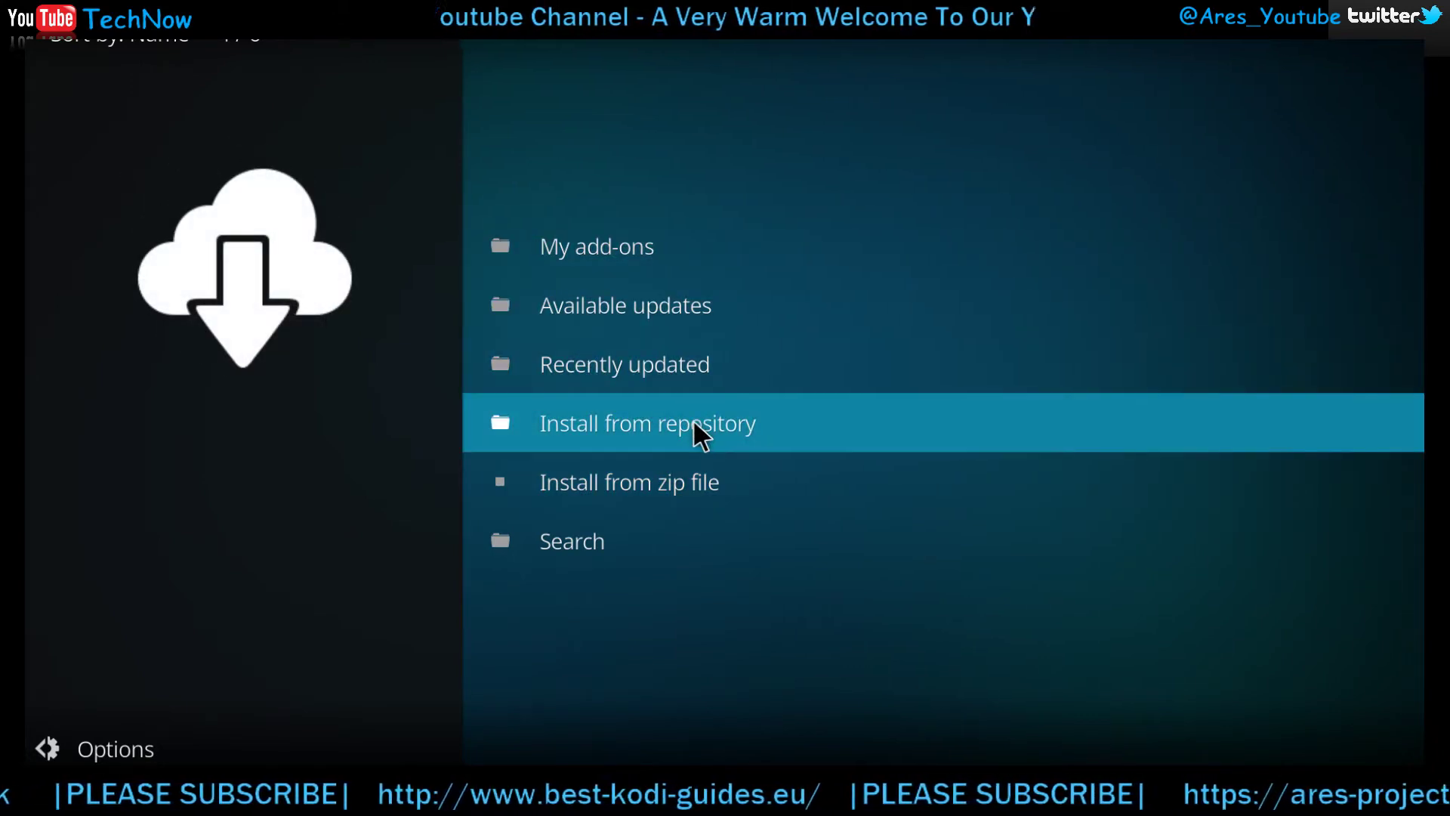
- Open the Power add-on's info page from the Androidbboy repository's Video add-ons
click(692, 423)
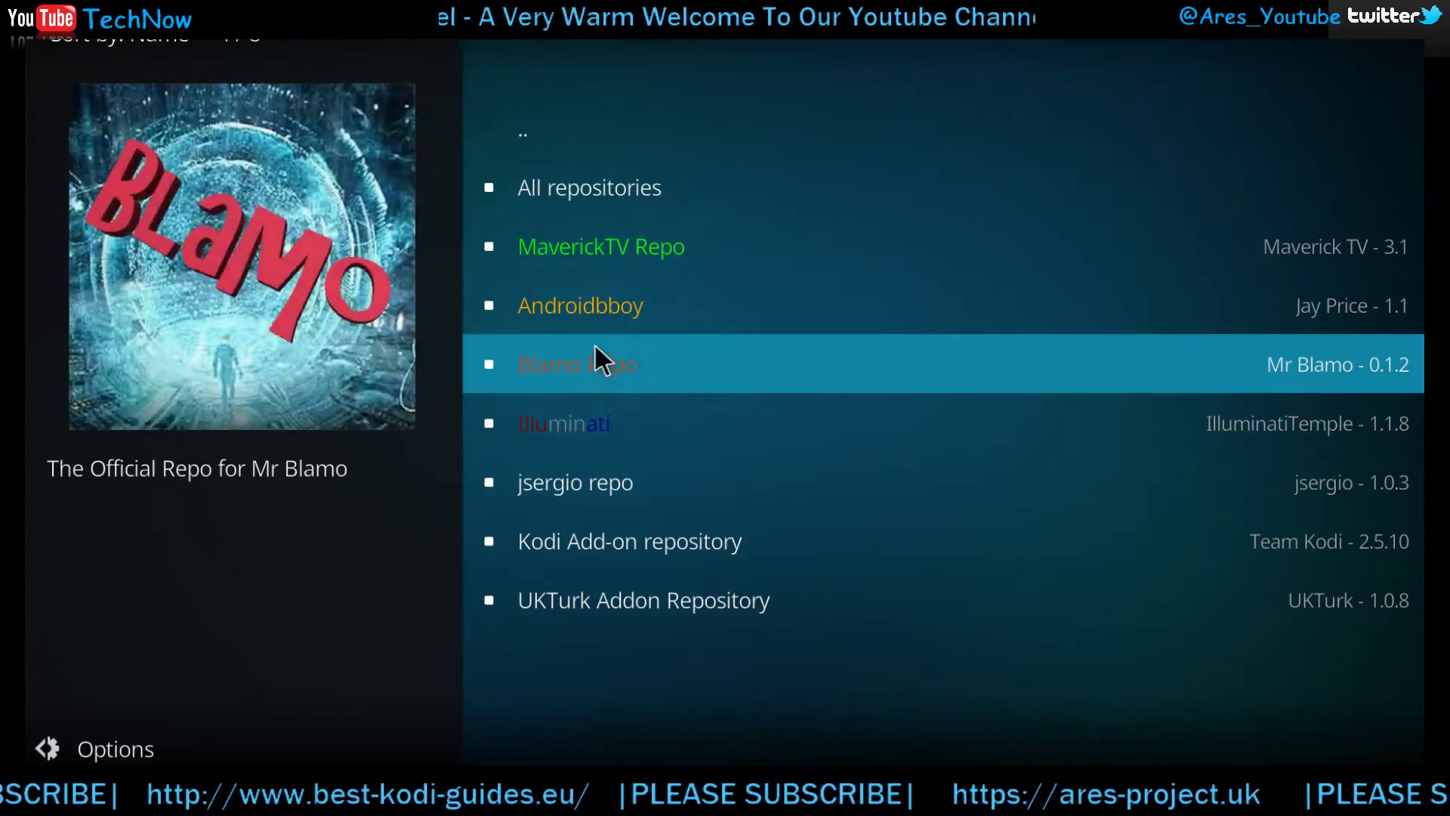
click(565, 306)
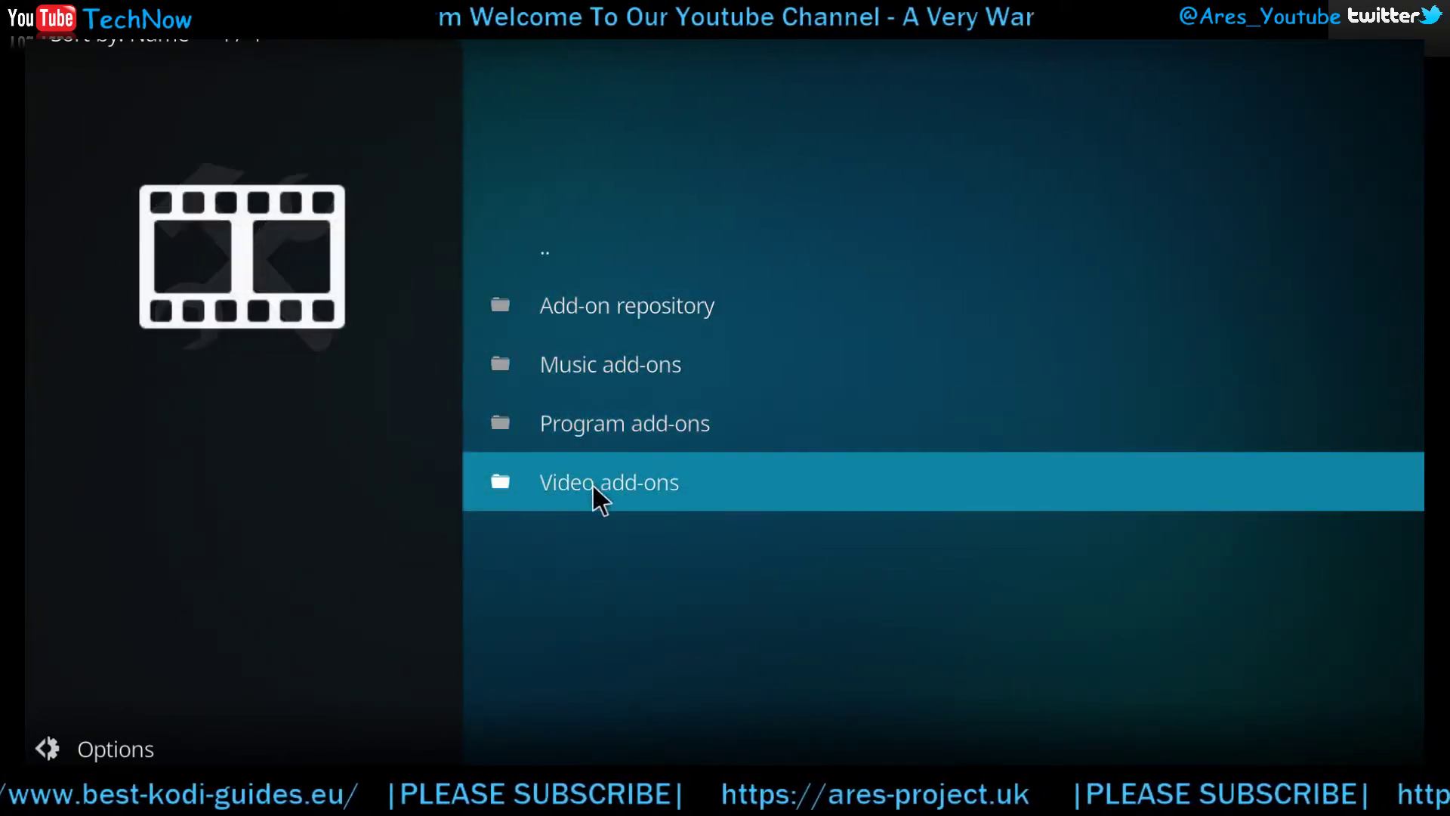
click(659, 469)
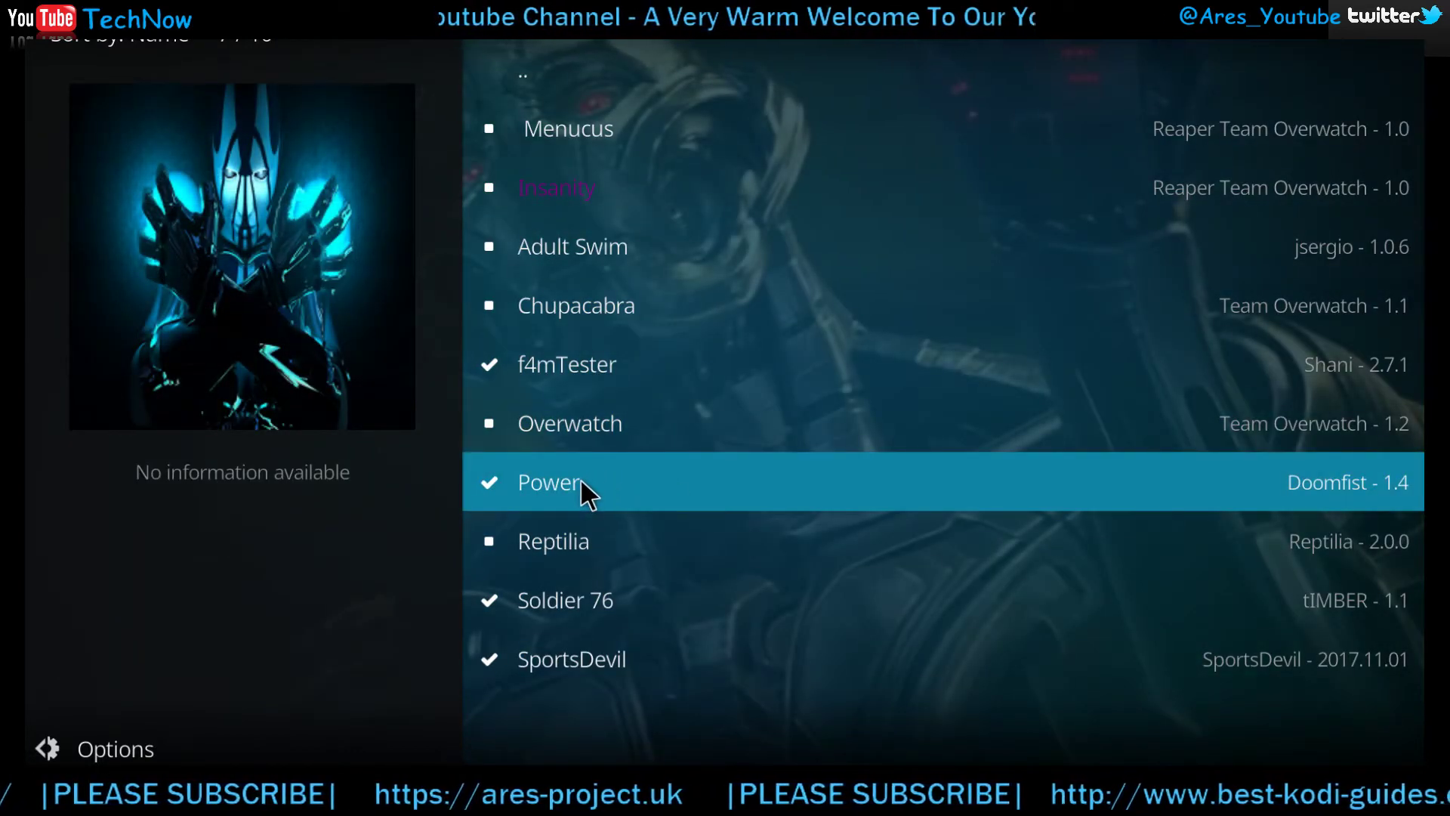
right_click(581, 482)
right_click(587, 495)
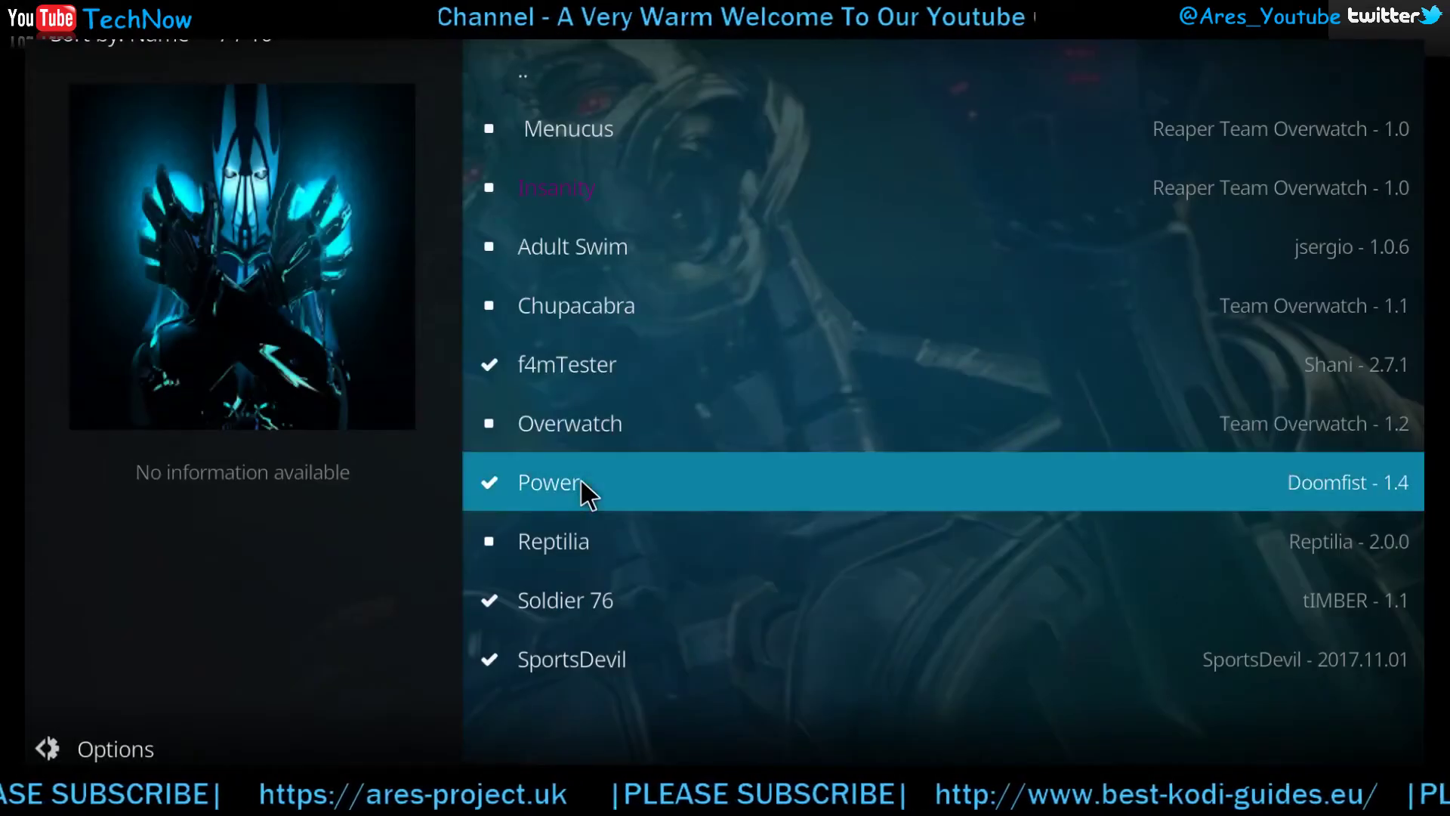
click(580, 482)
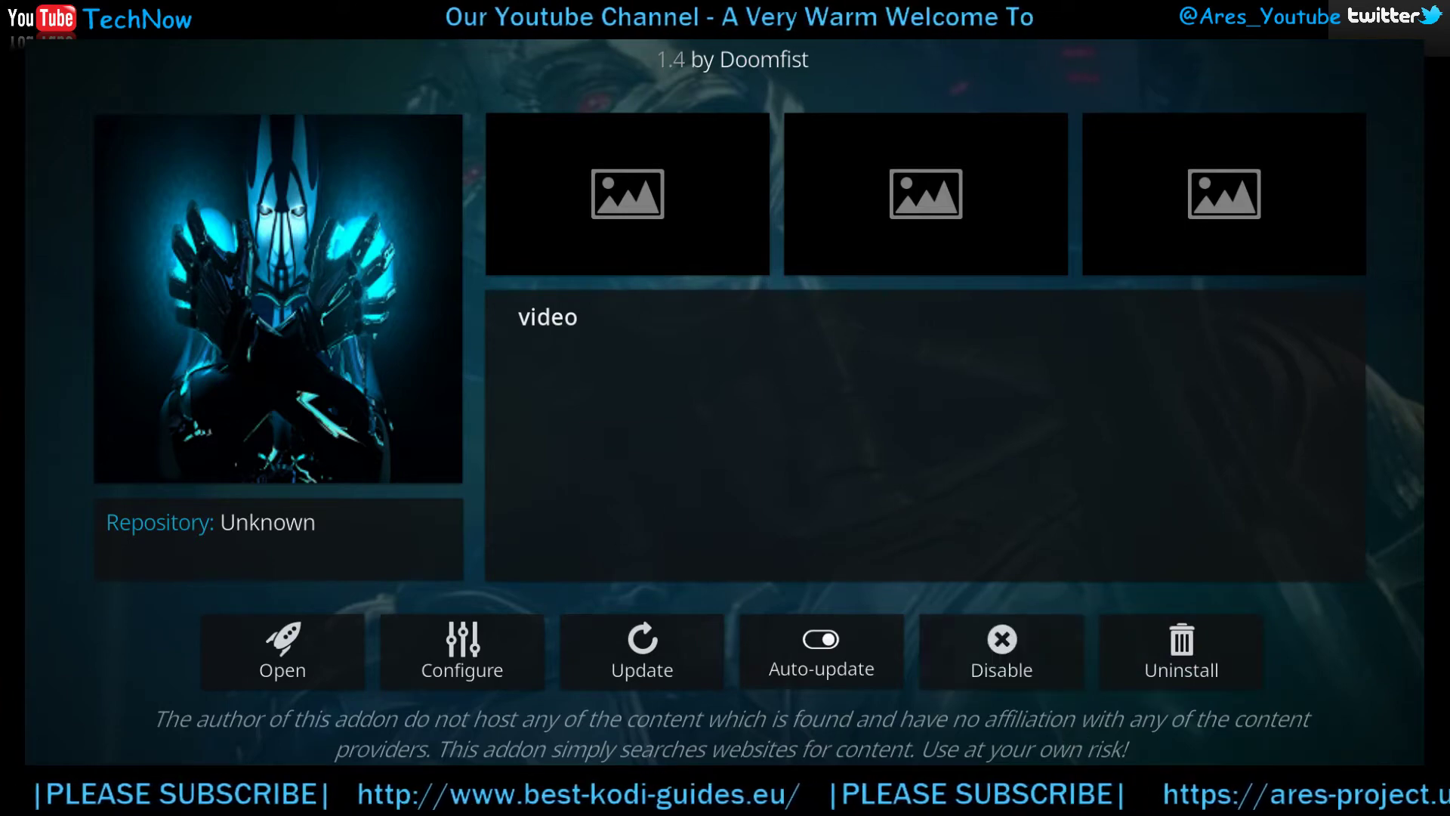
- Launch the Power add-on from its info page
click(279, 642)
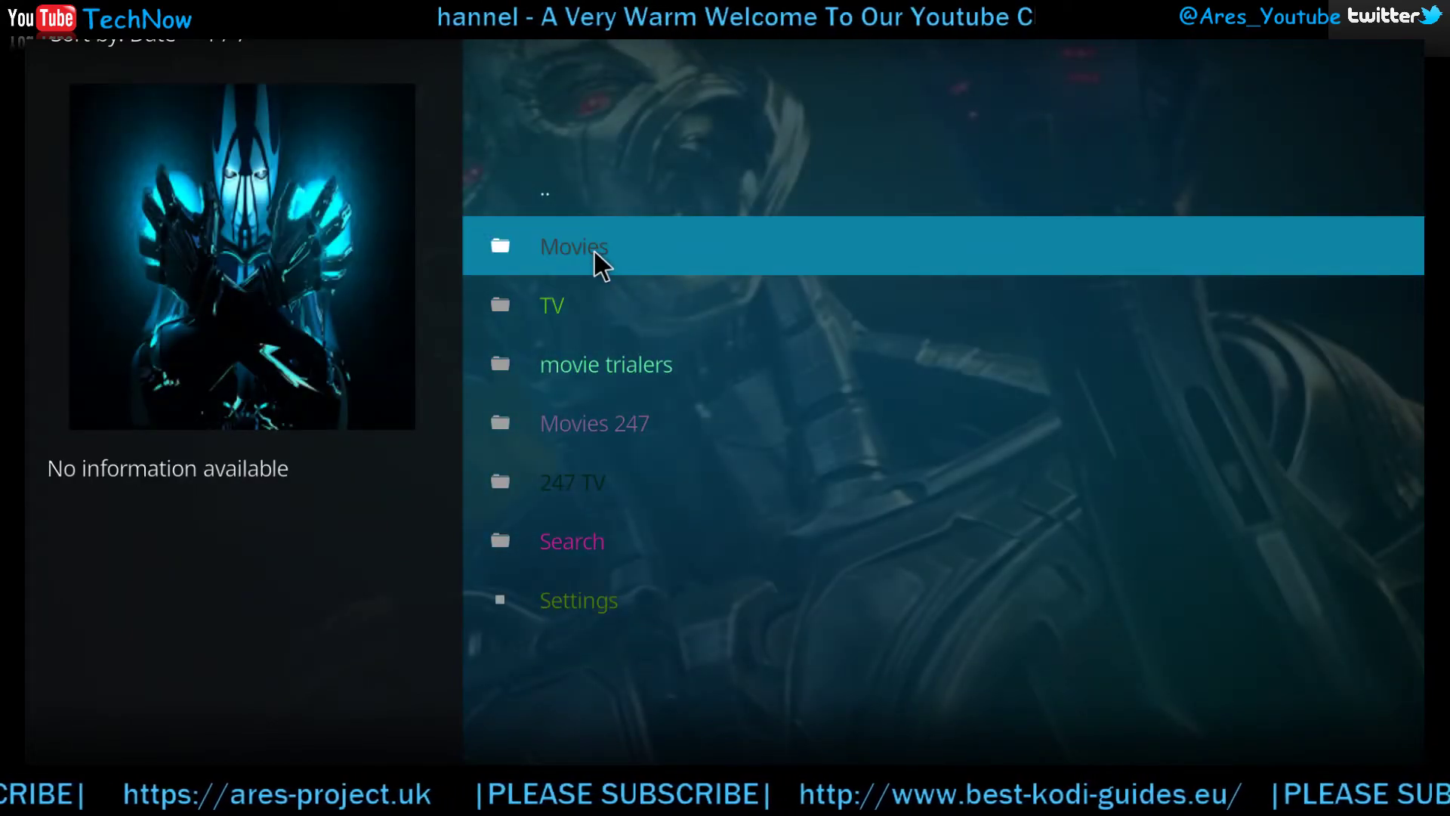
- Open Power's Movies folder and scroll through categories like Movie Genres, Horror and Sci-Fi Movies
click(594, 248)
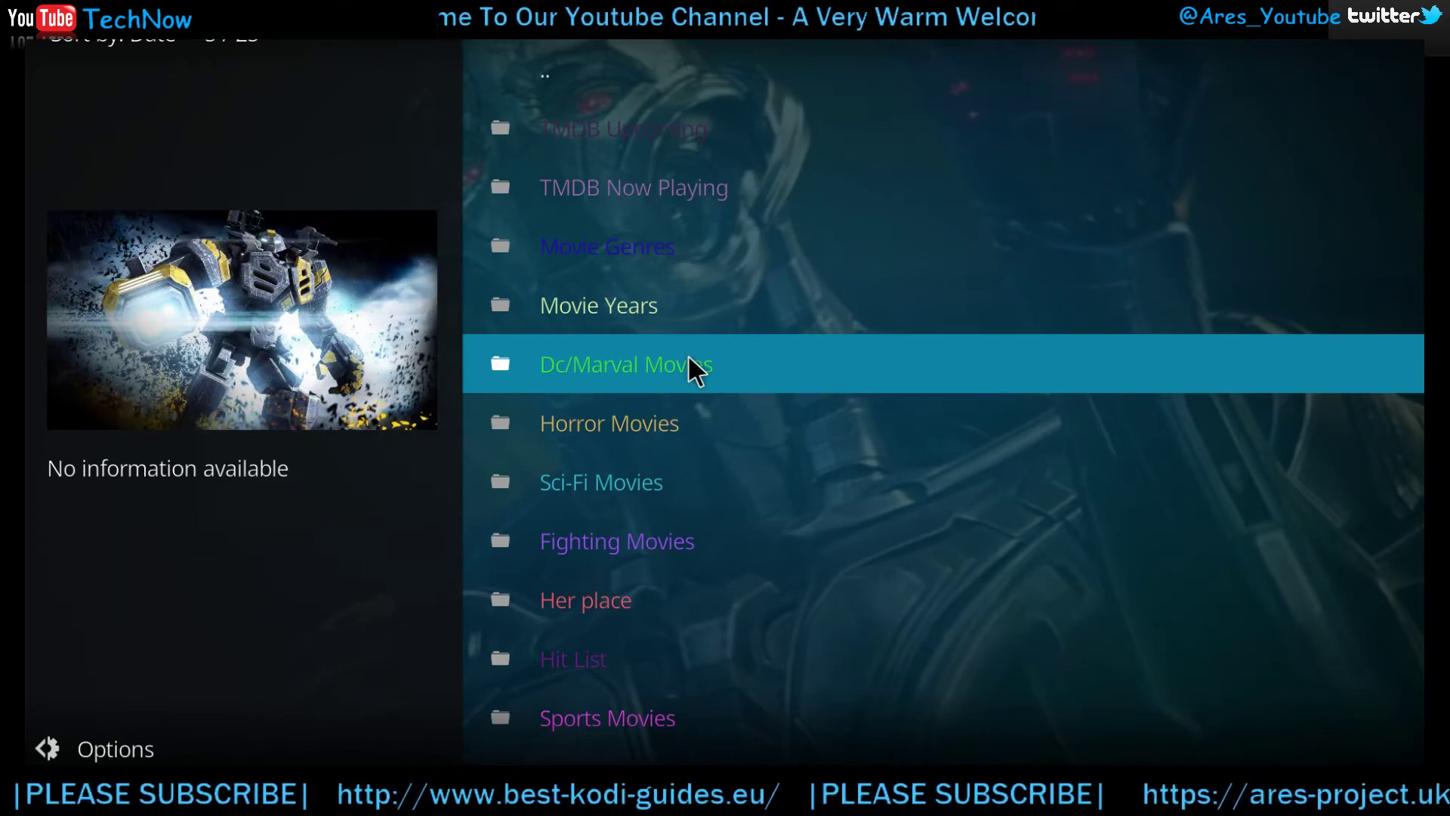
scroll(688, 359, down, 3)
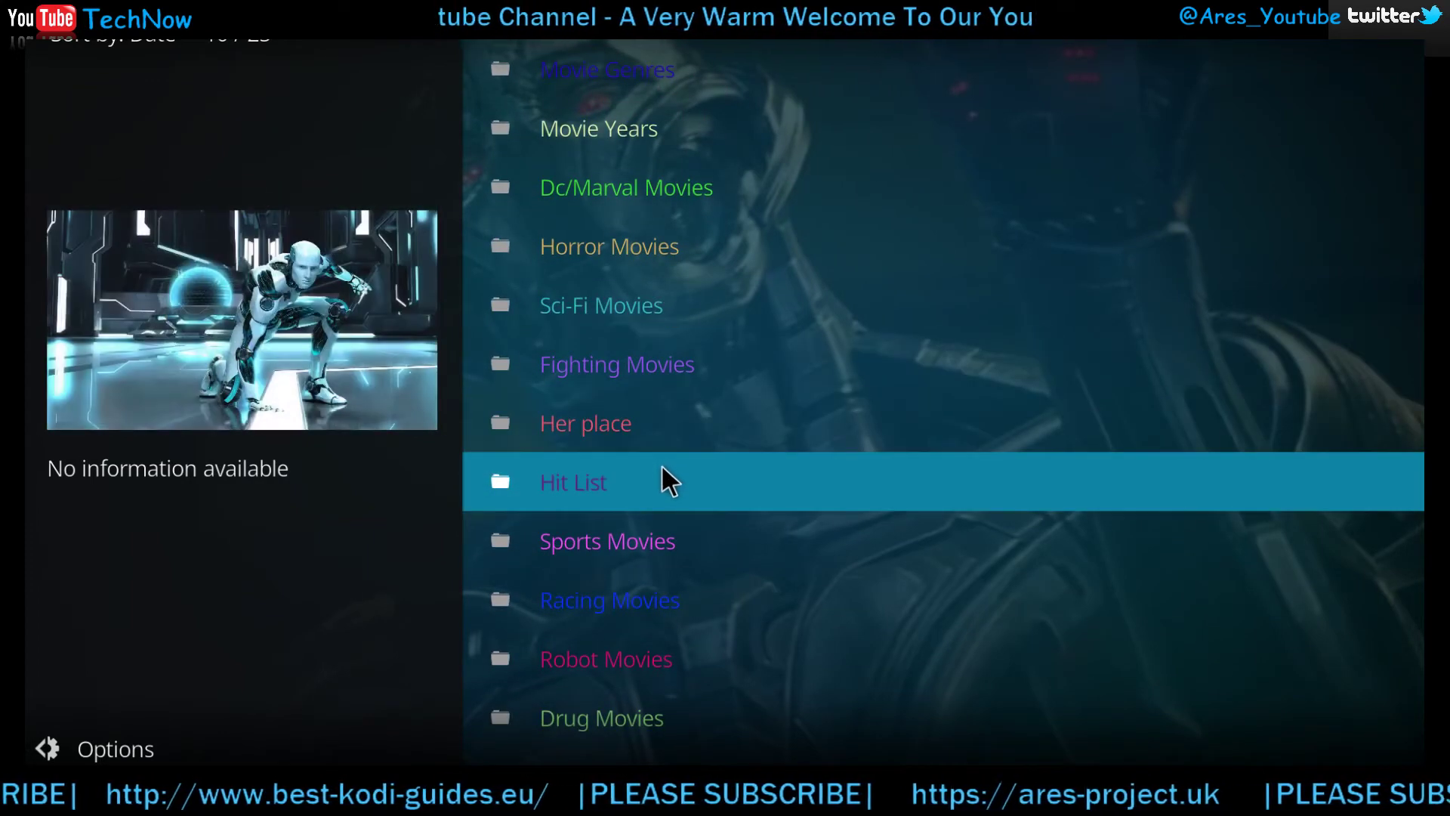
scroll(659, 547, down, 3)
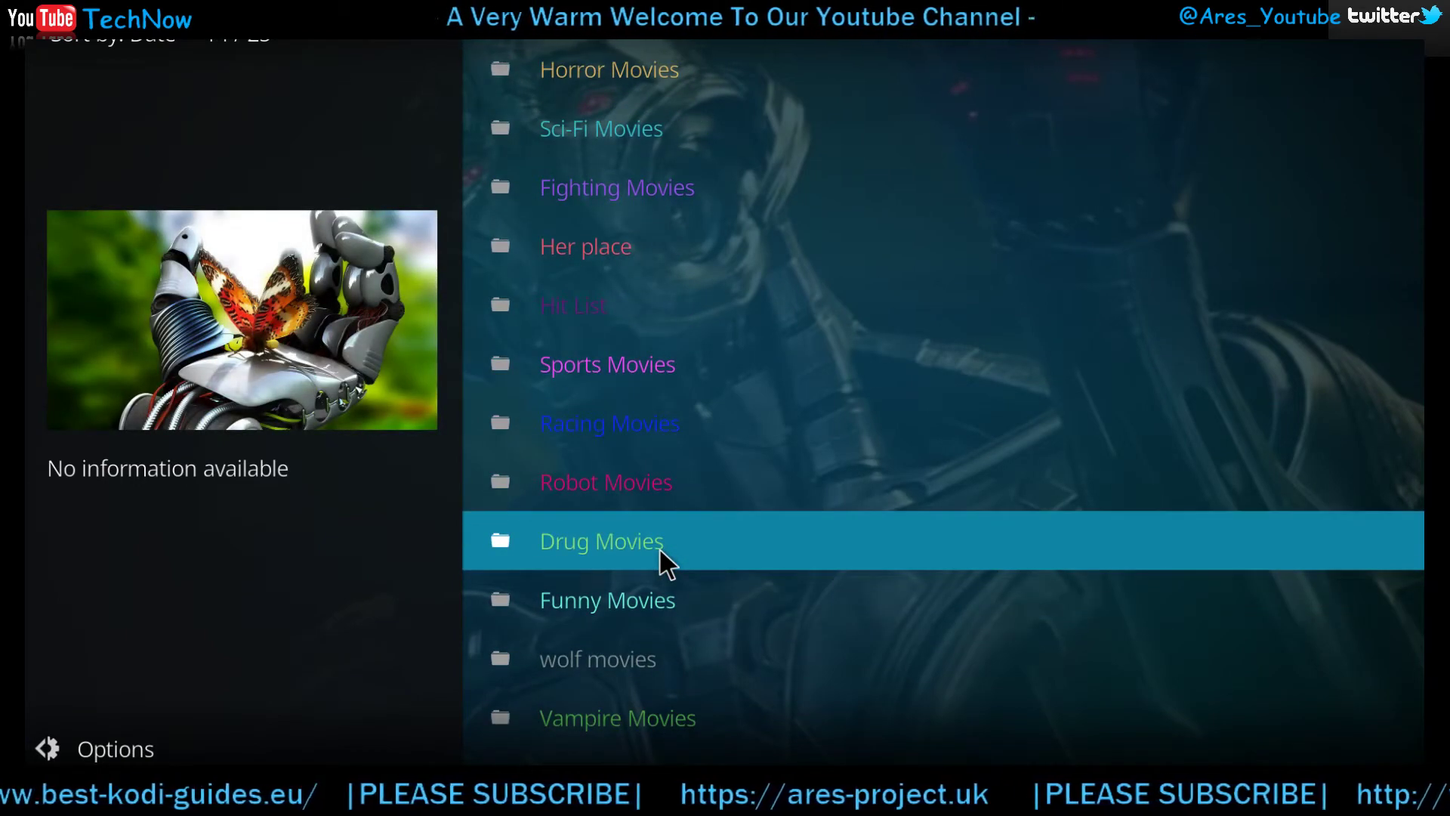
scroll(665, 563, down, 1)
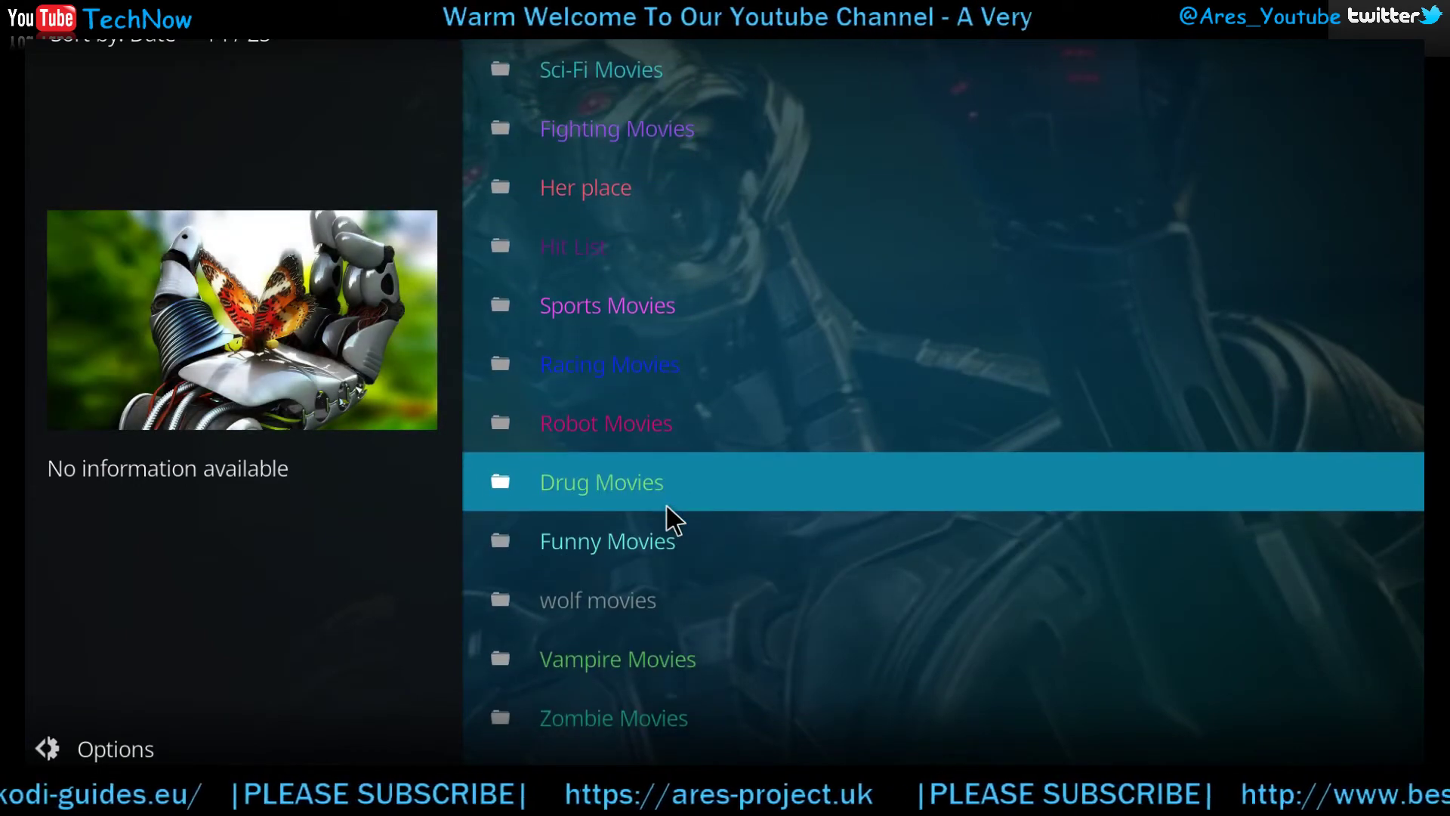
scroll(667, 505, down, 3)
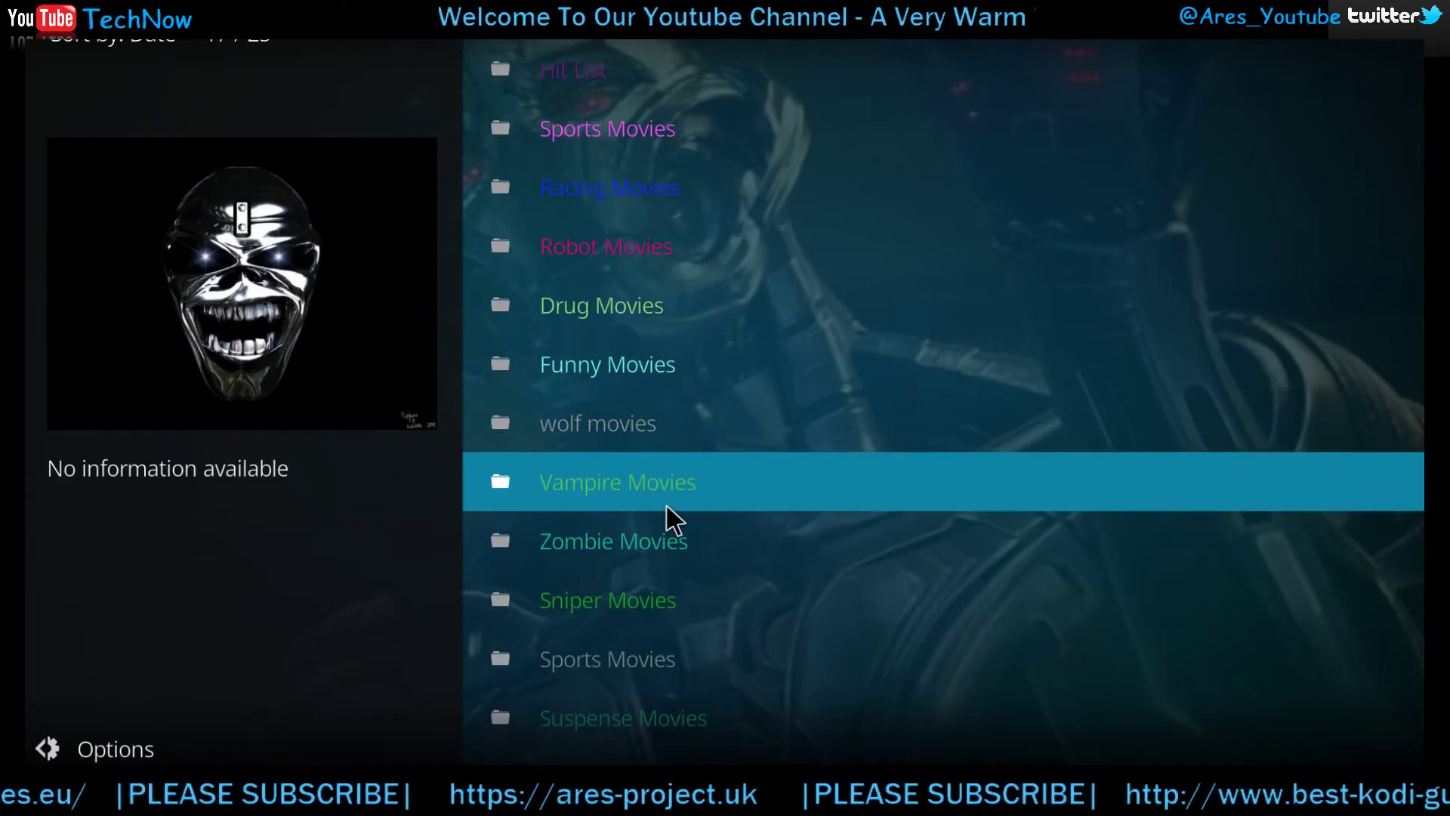
scroll(665, 502, down, 1)
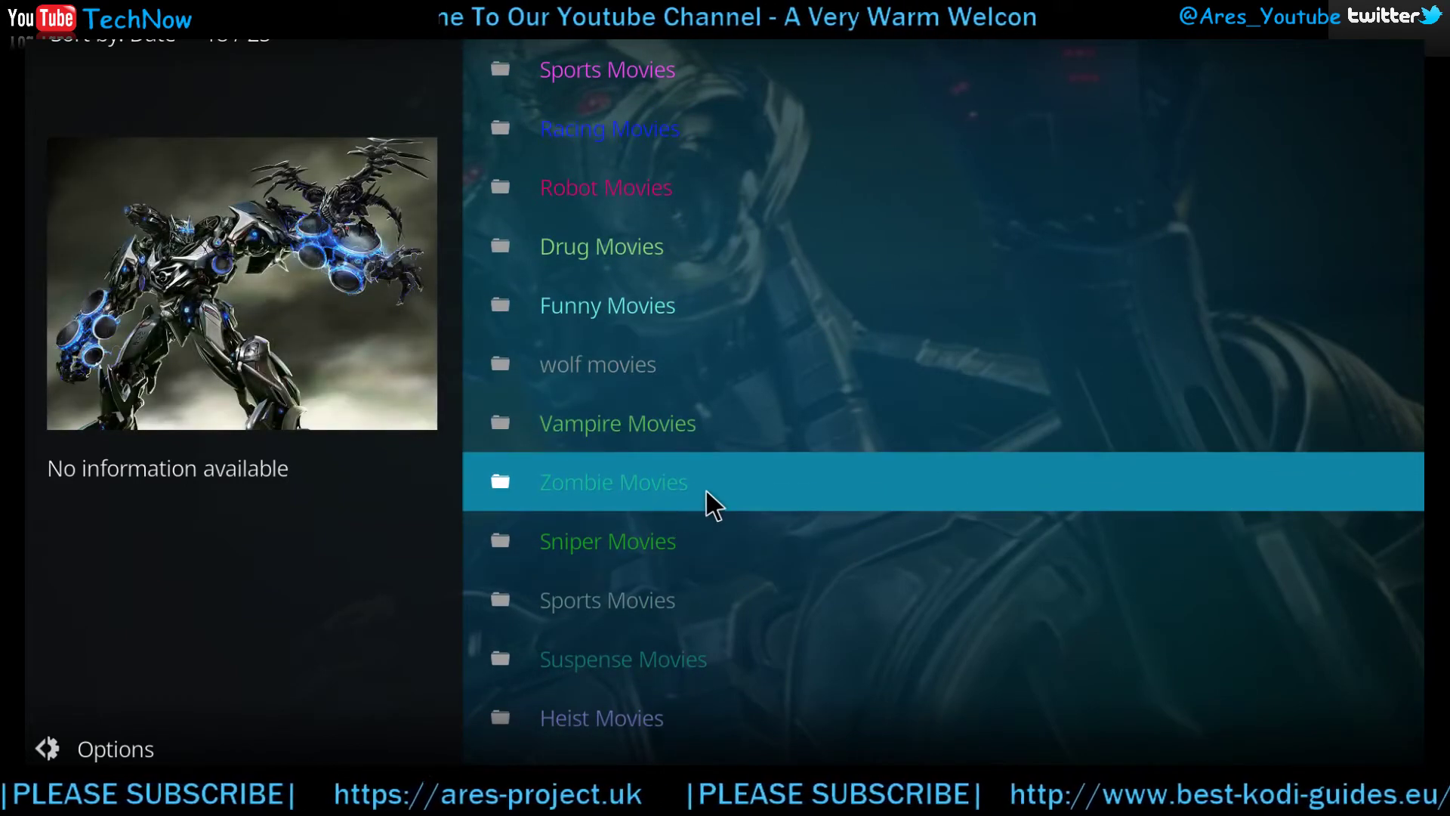
scroll(707, 491, down, 1)
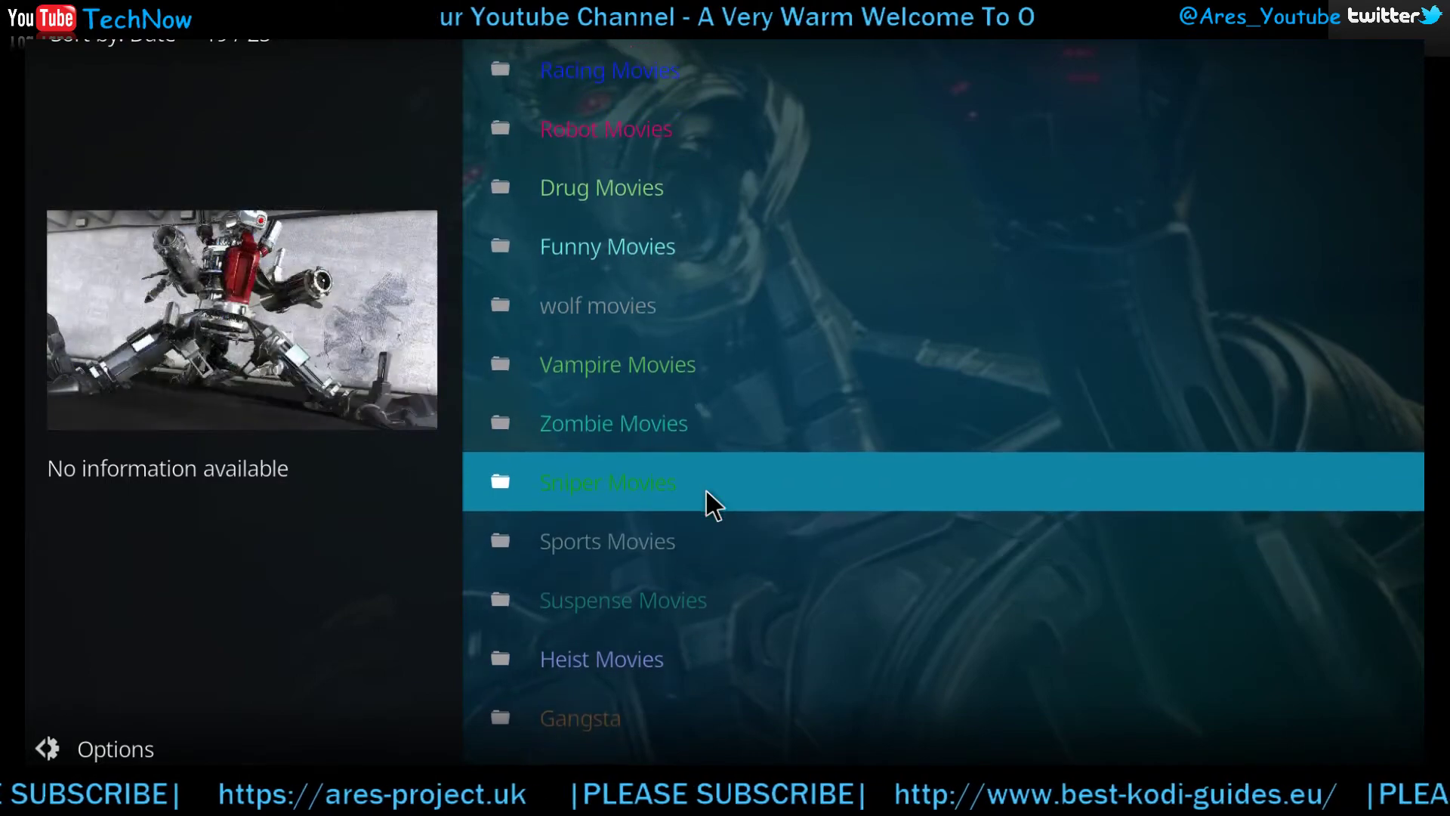
scroll(707, 492, down, 3)
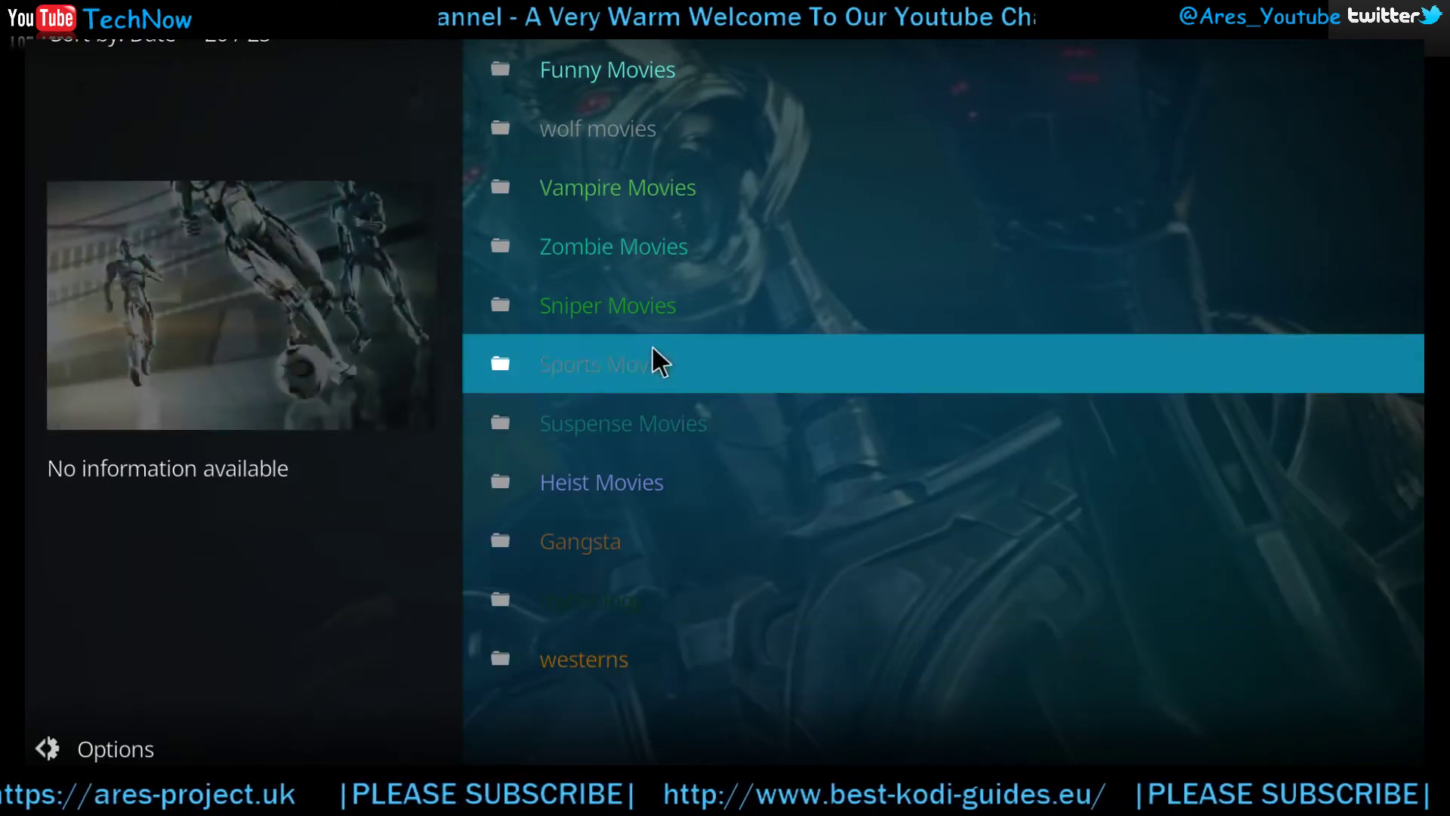
scroll(649, 327, up, 10)
scroll(650, 326, up, 4)
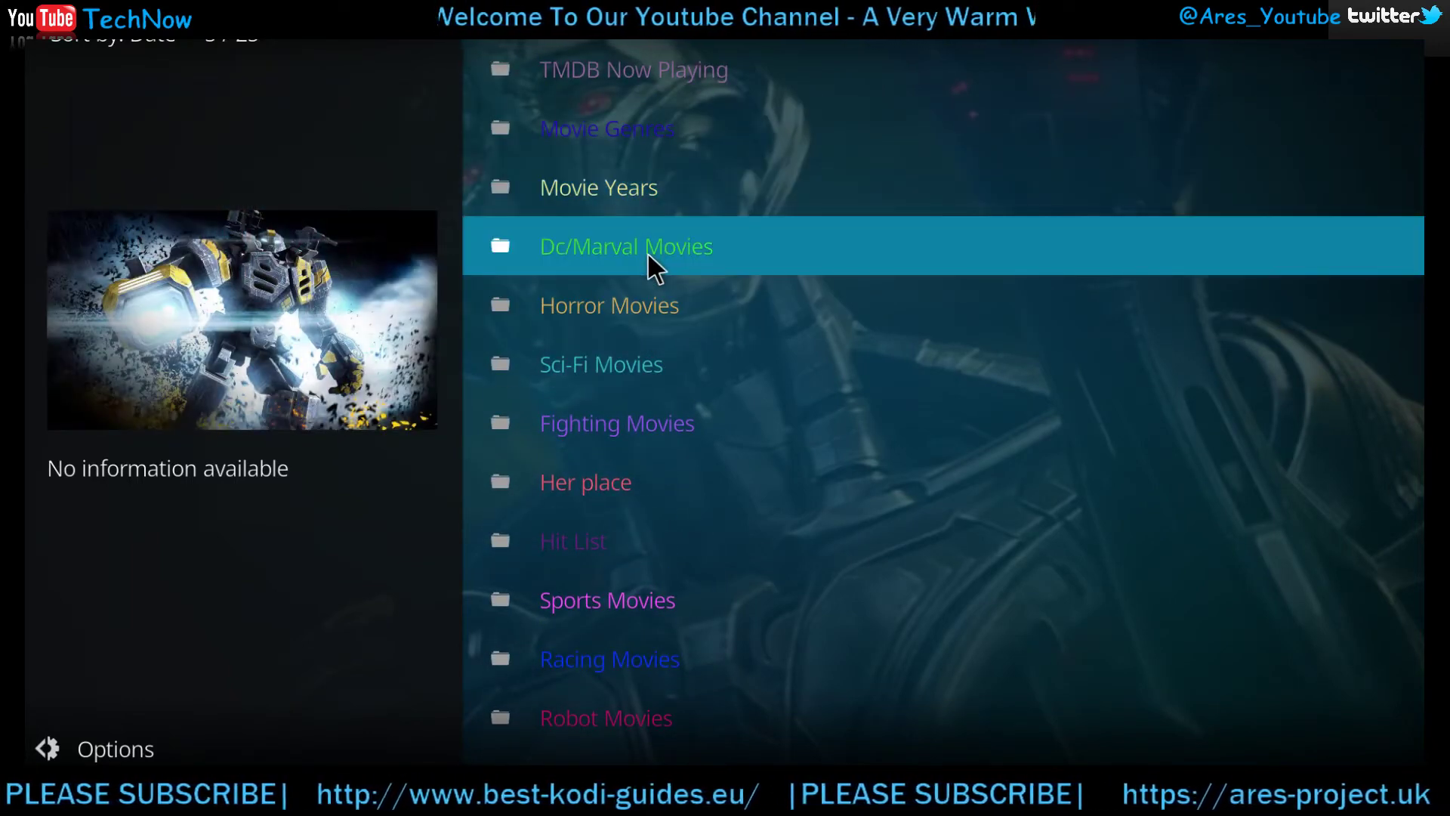
- Browse the Dc/Marval Movies collections such as Avengers, Thor and Iron Man, then return to the top
click(647, 252)
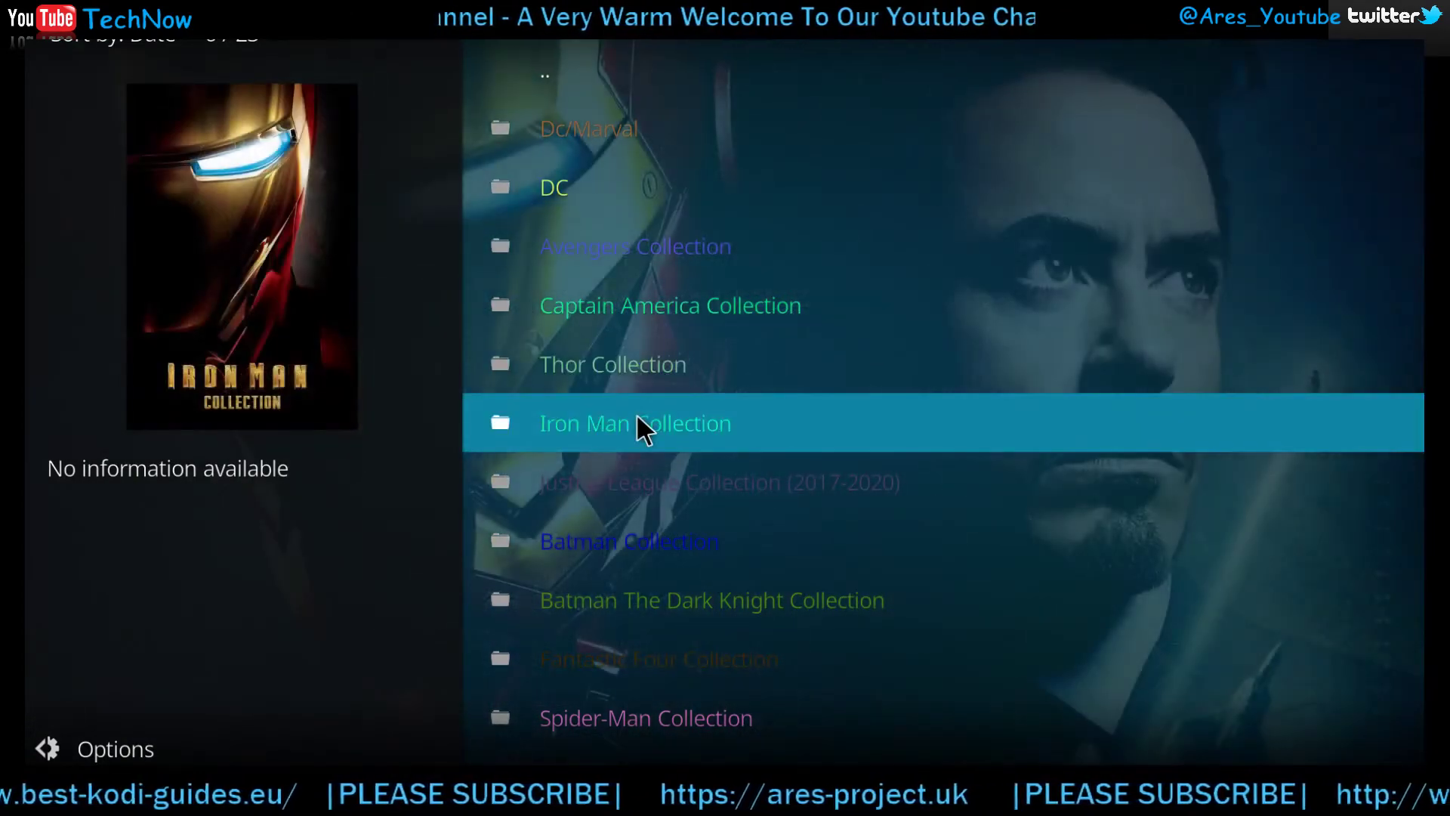
scroll(636, 413, down, 2)
scroll(636, 414, down, 2)
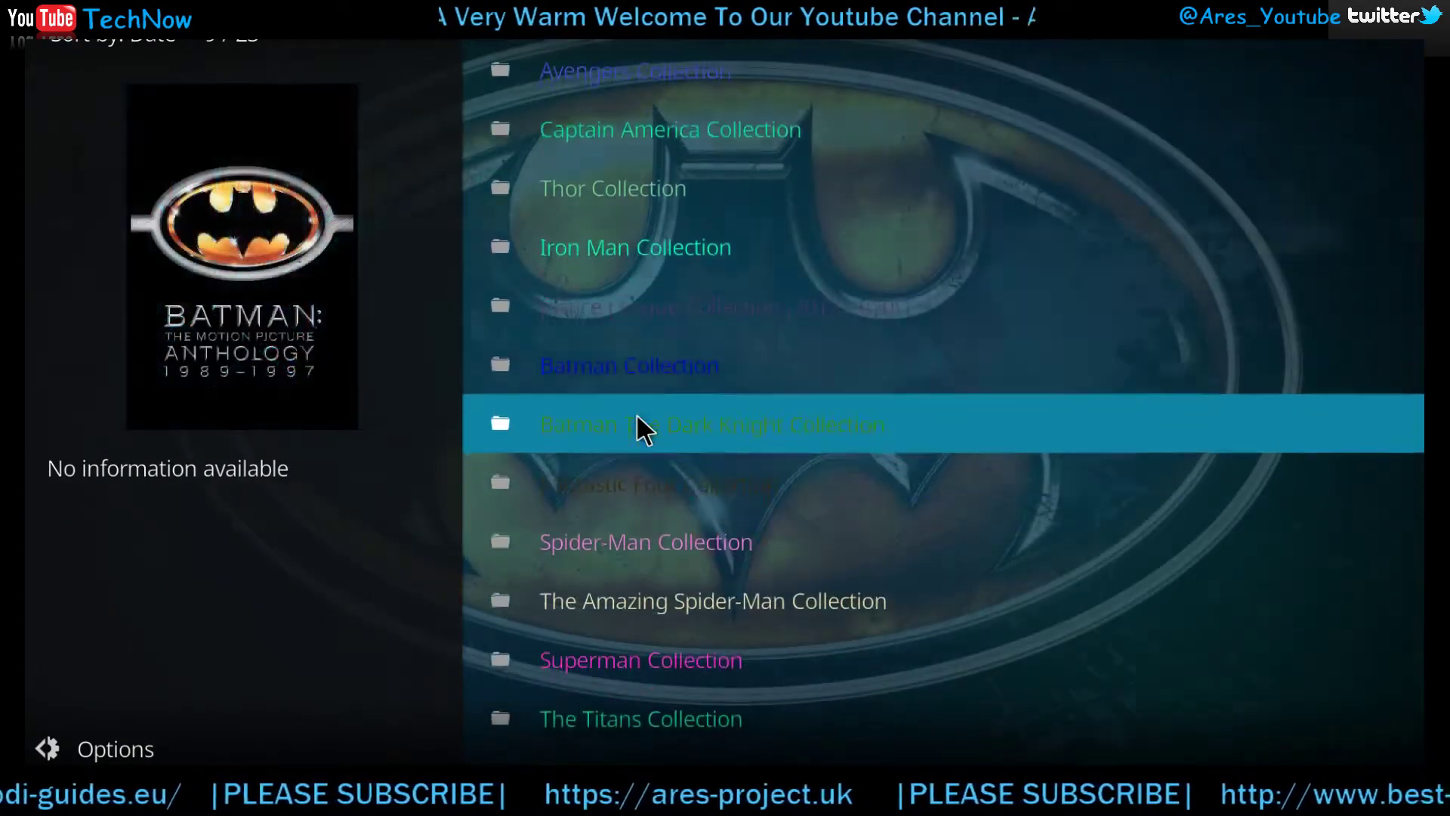
scroll(639, 432, down, 4)
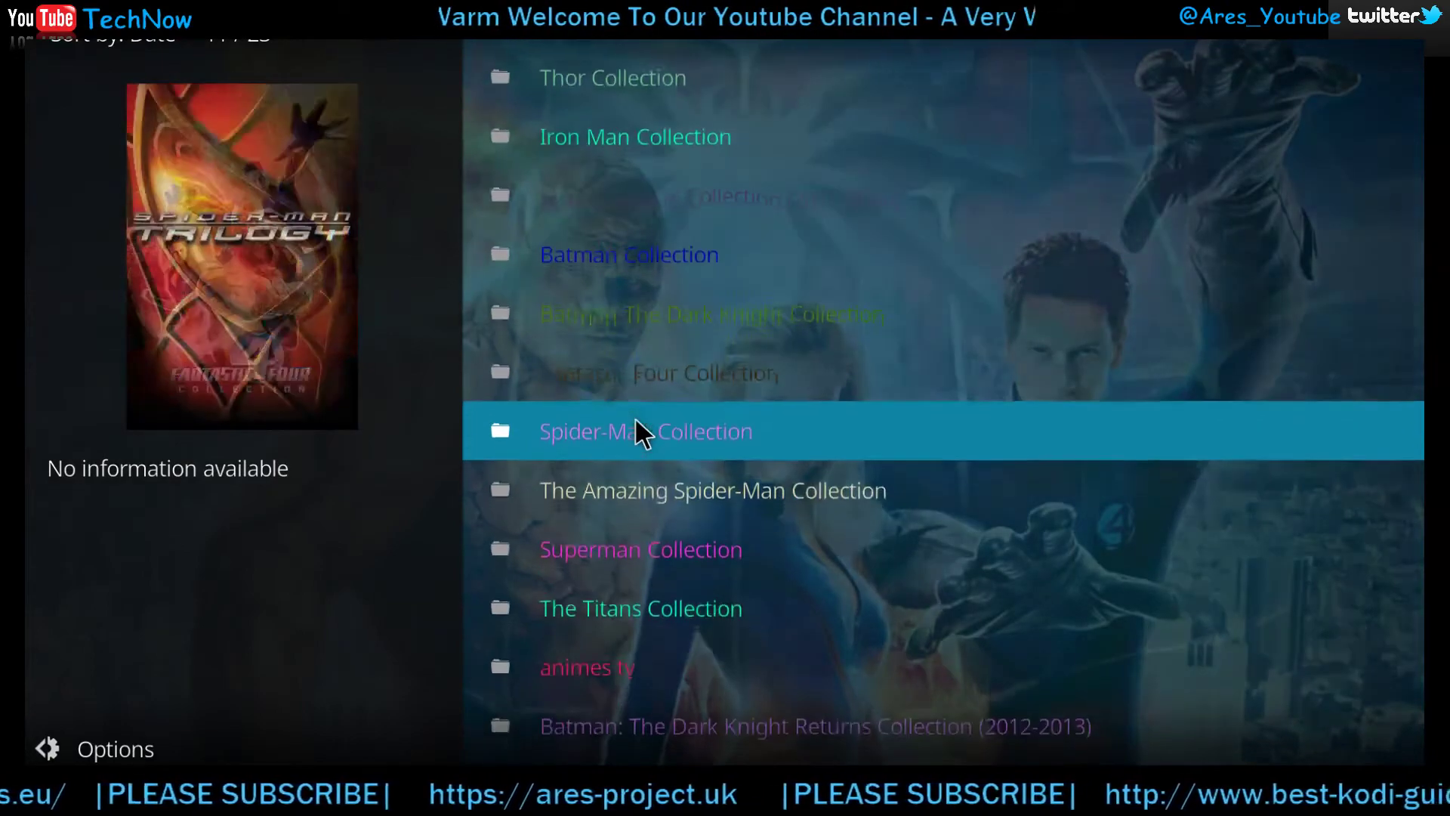
scroll(636, 429, down, 4)
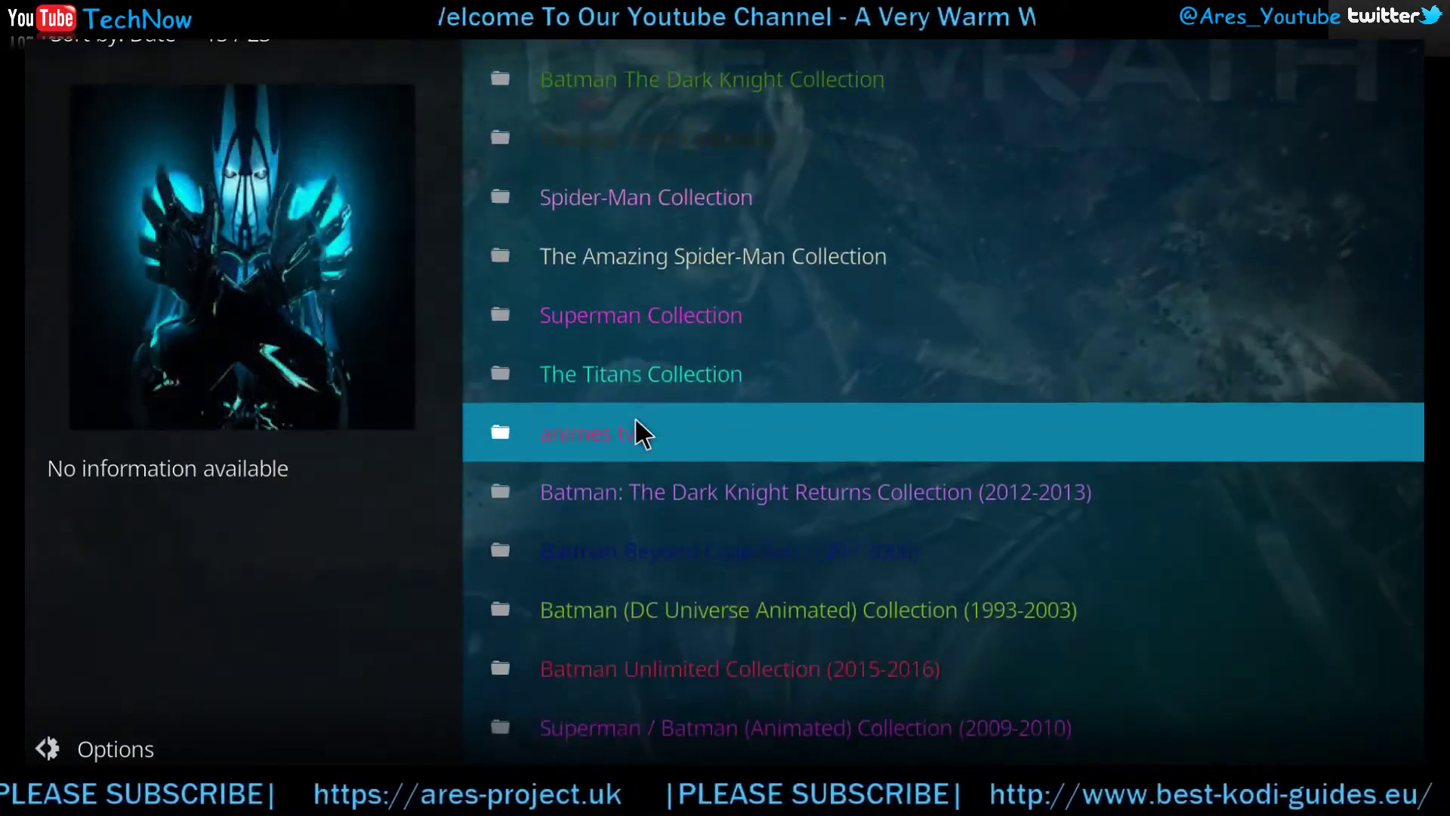
scroll(636, 431, down, 5)
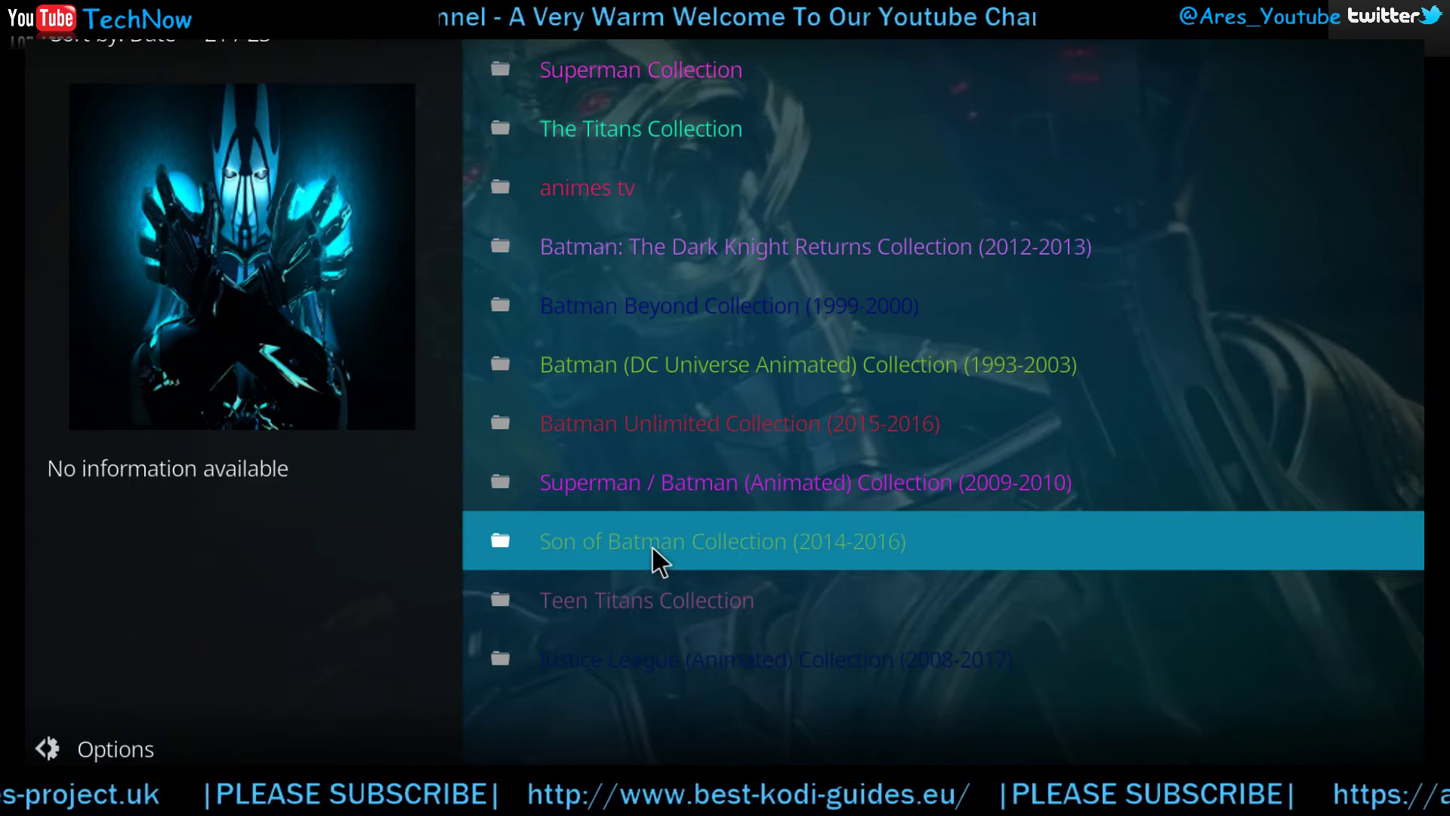
scroll(661, 383, up, 5)
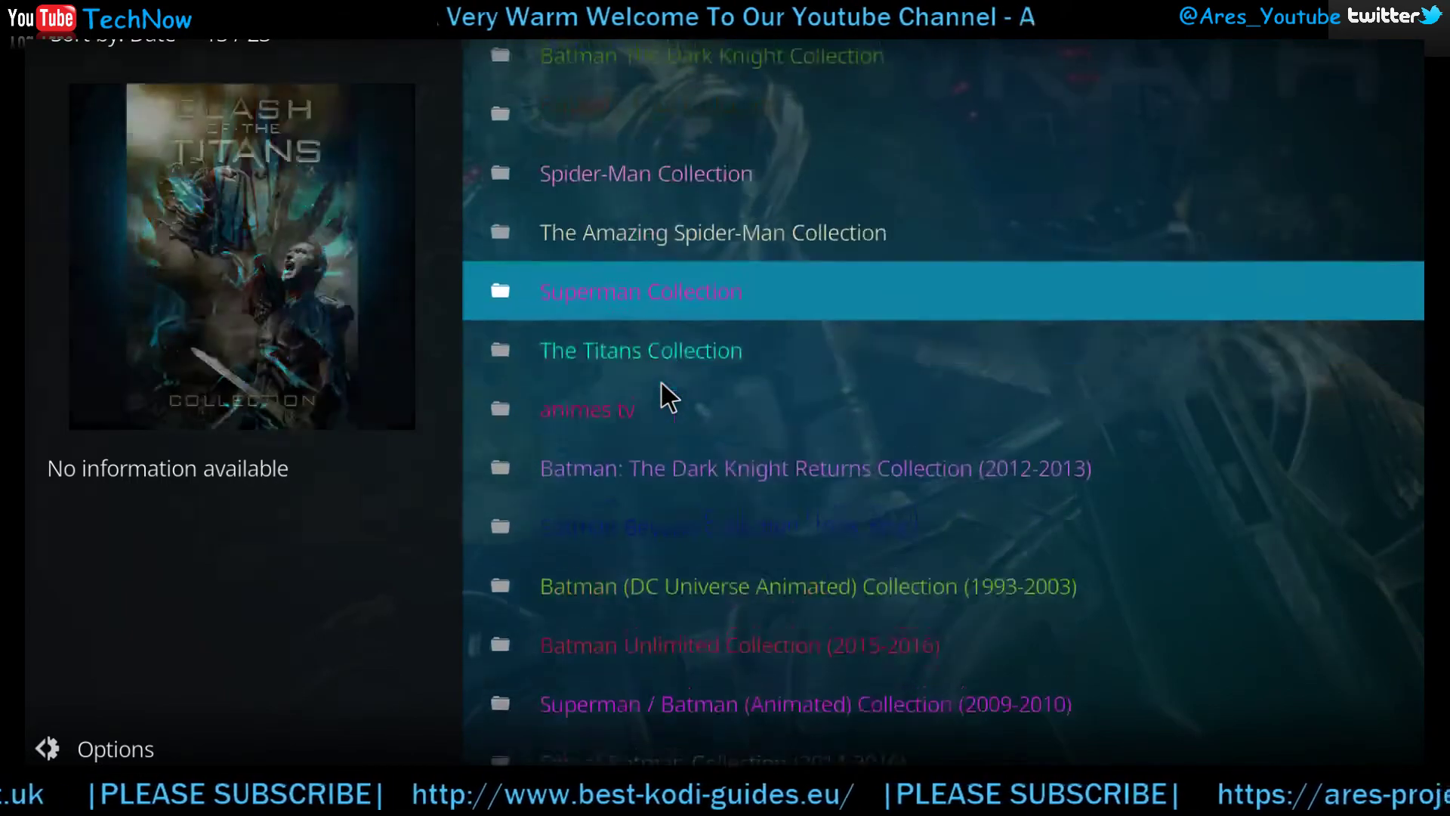
scroll(662, 383, up, 13)
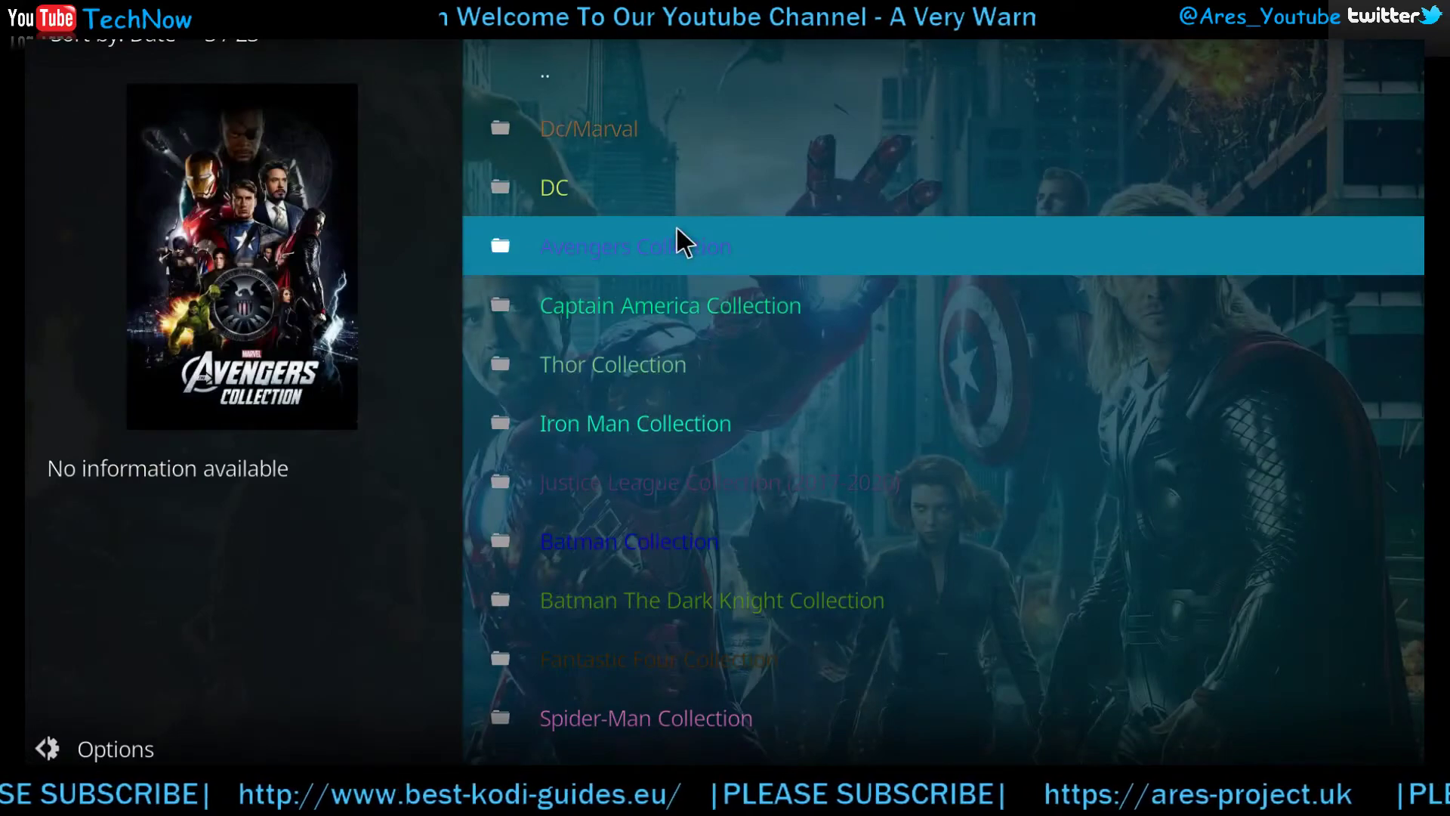
- Go up to the categories, browse the Drug Movies titles, then return to the category list
click(677, 227)
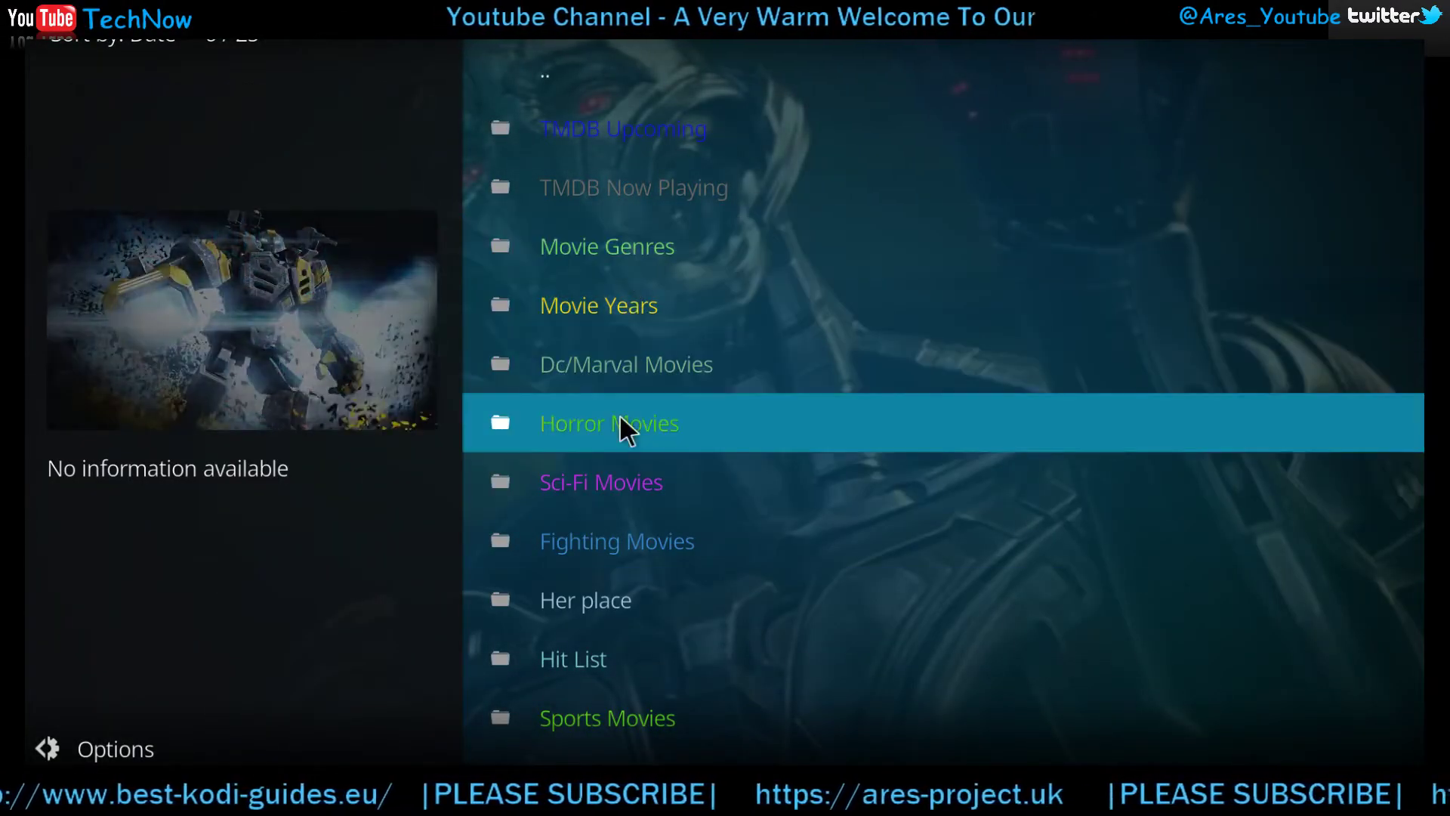
scroll(619, 423, down, 6)
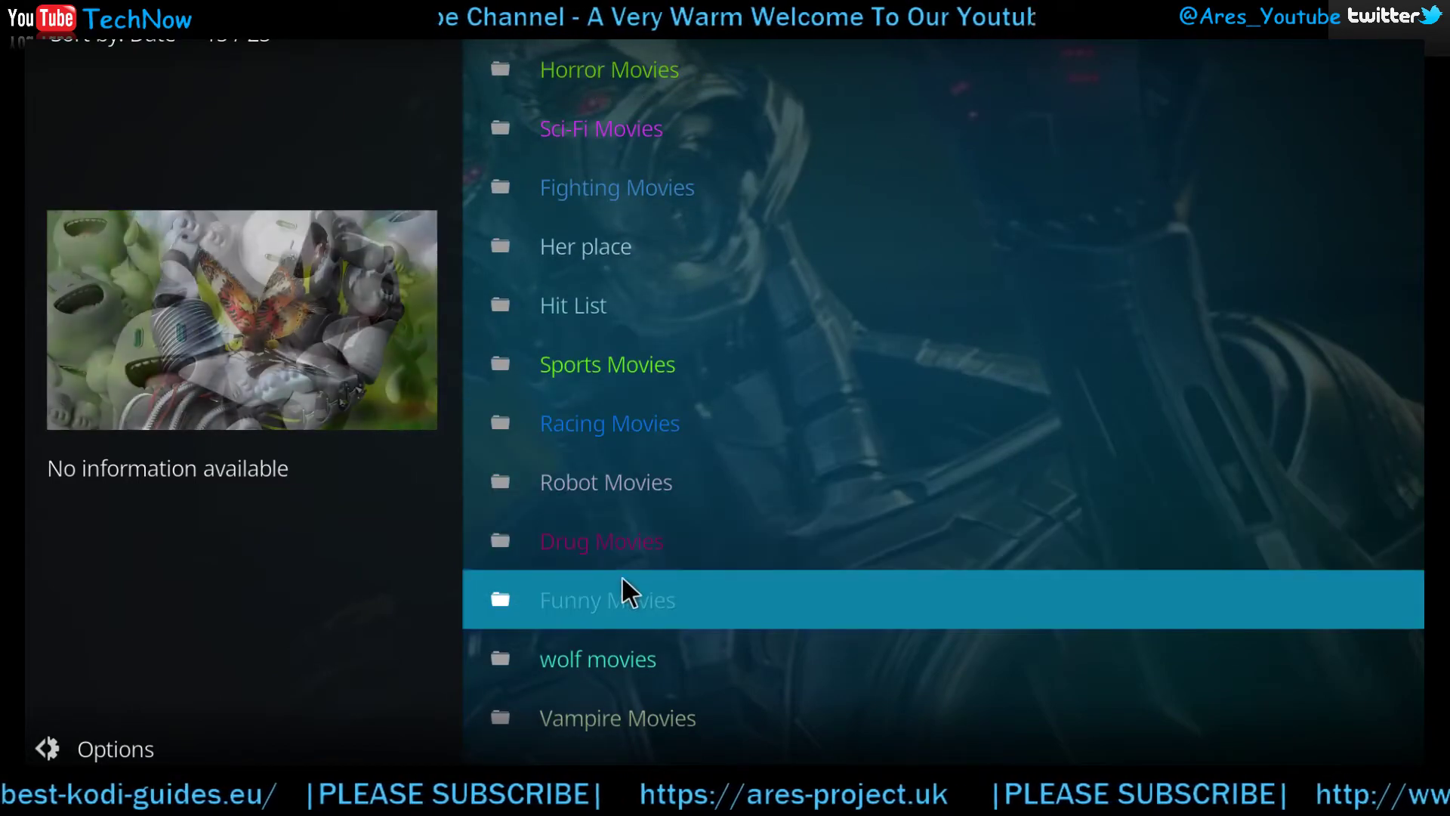
click(629, 542)
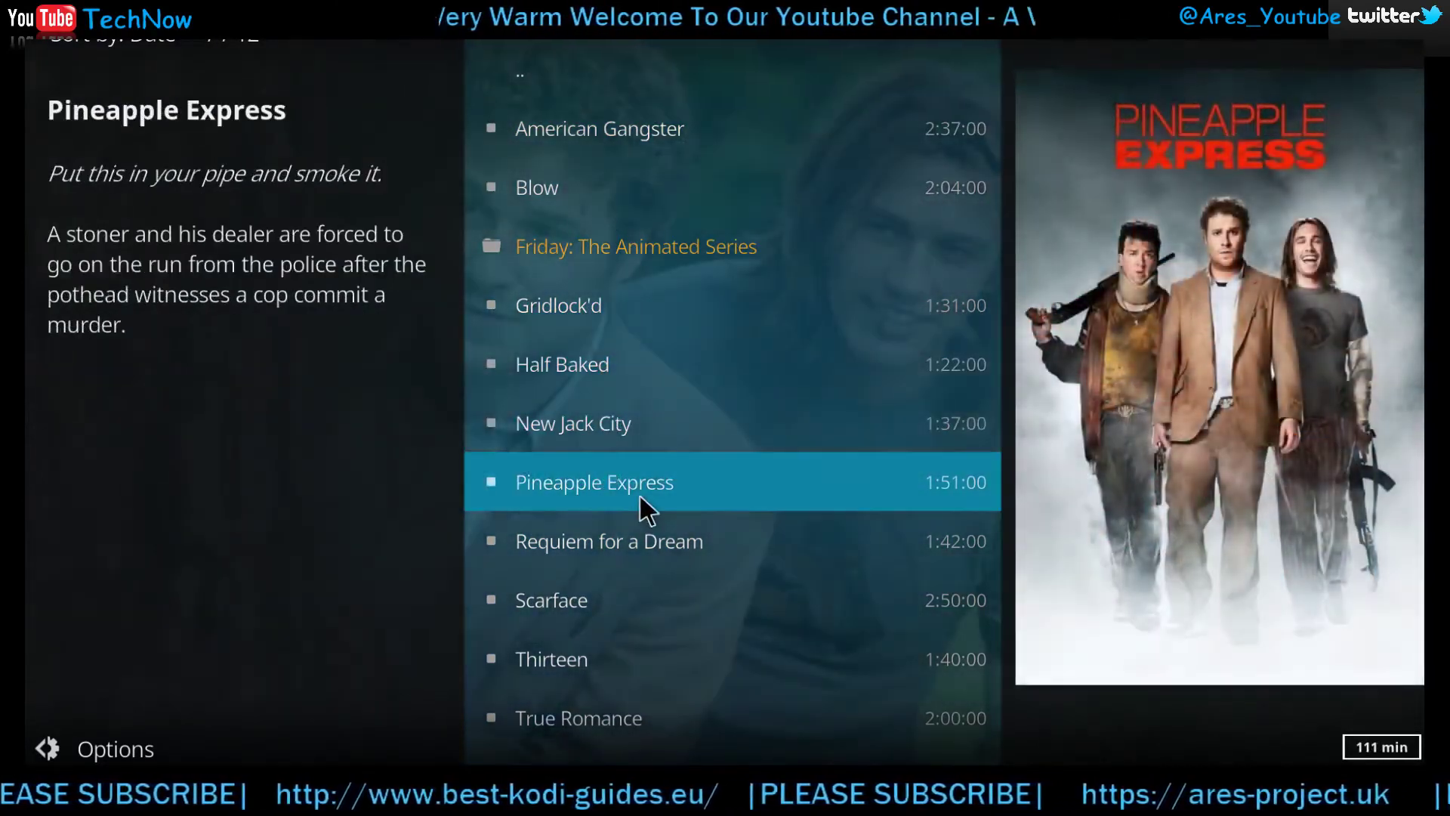
scroll(666, 610, down, 3)
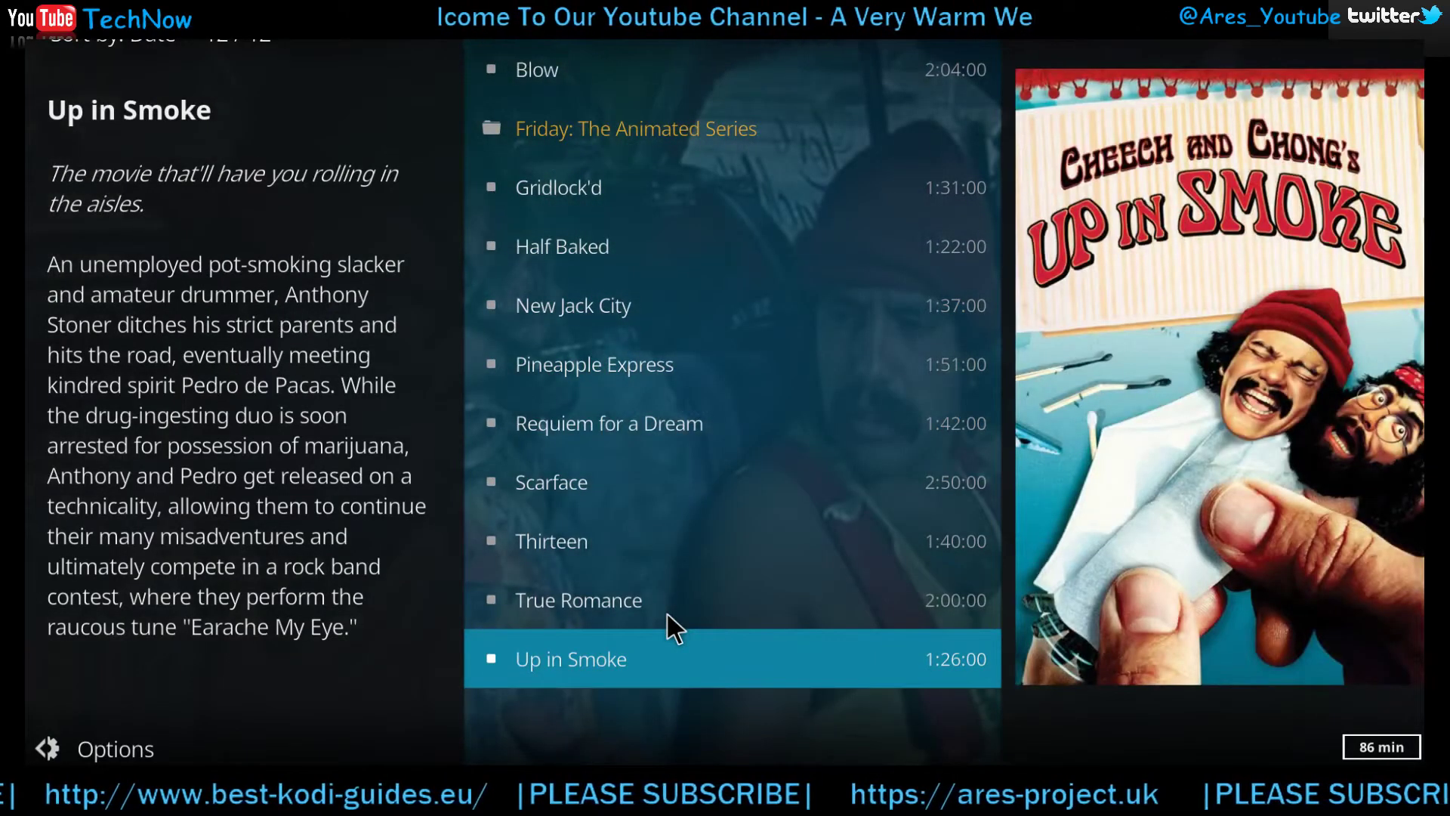
key(BackSpace)
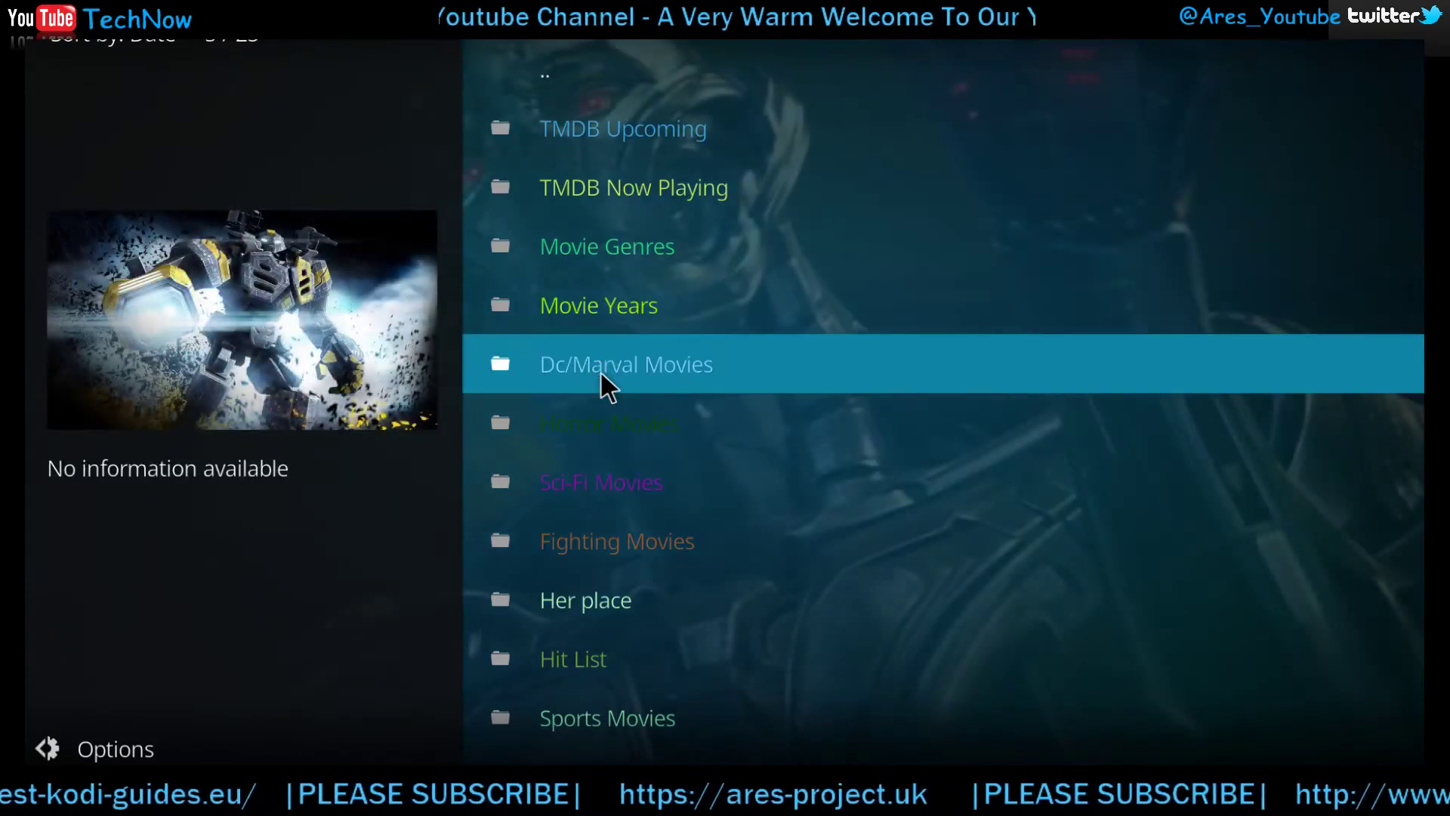
- Scroll to the end of the Movies category list and open Heist Movies
click(601, 372)
scroll(601, 373, down, 2)
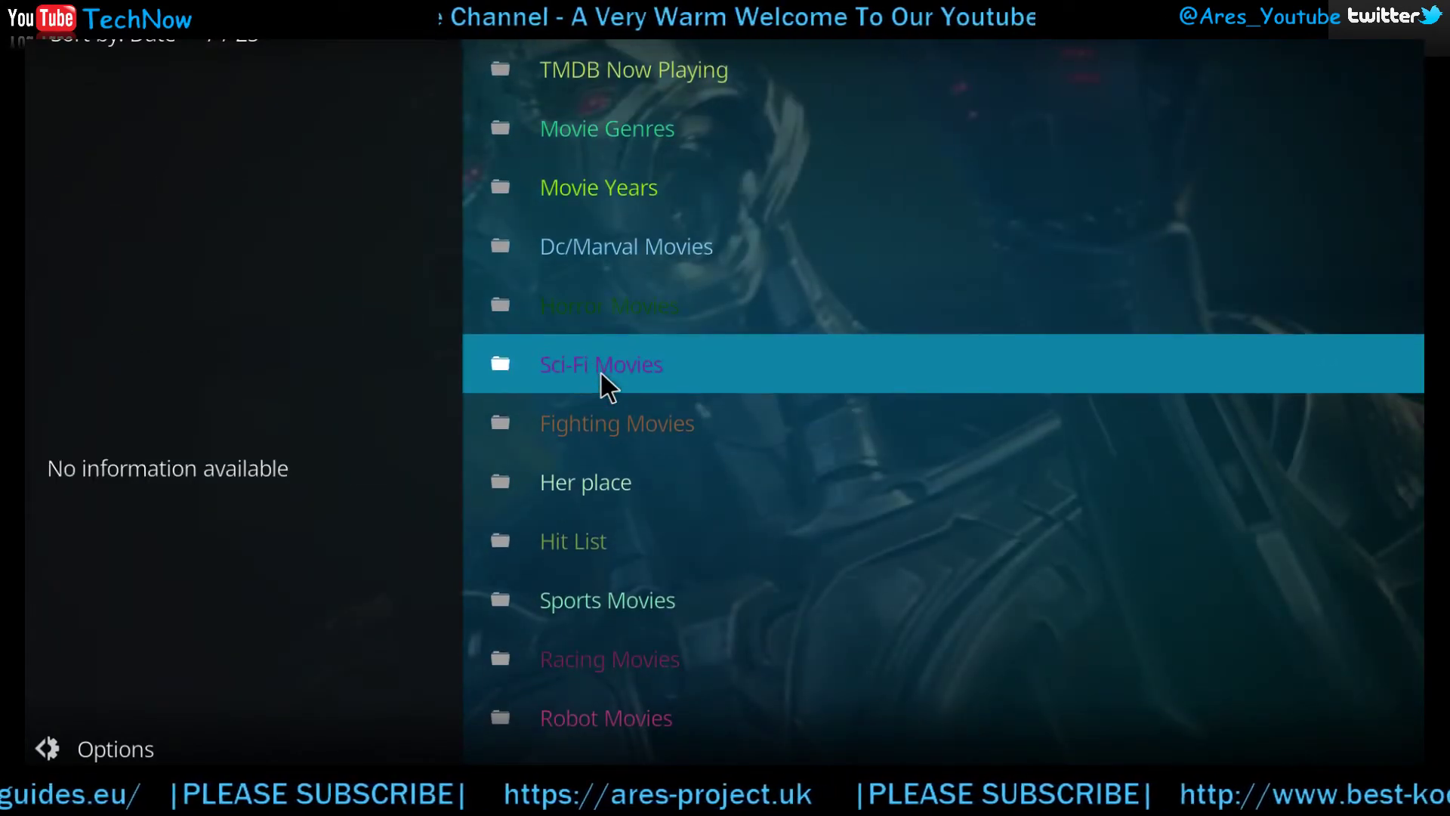
scroll(601, 373, up, 2)
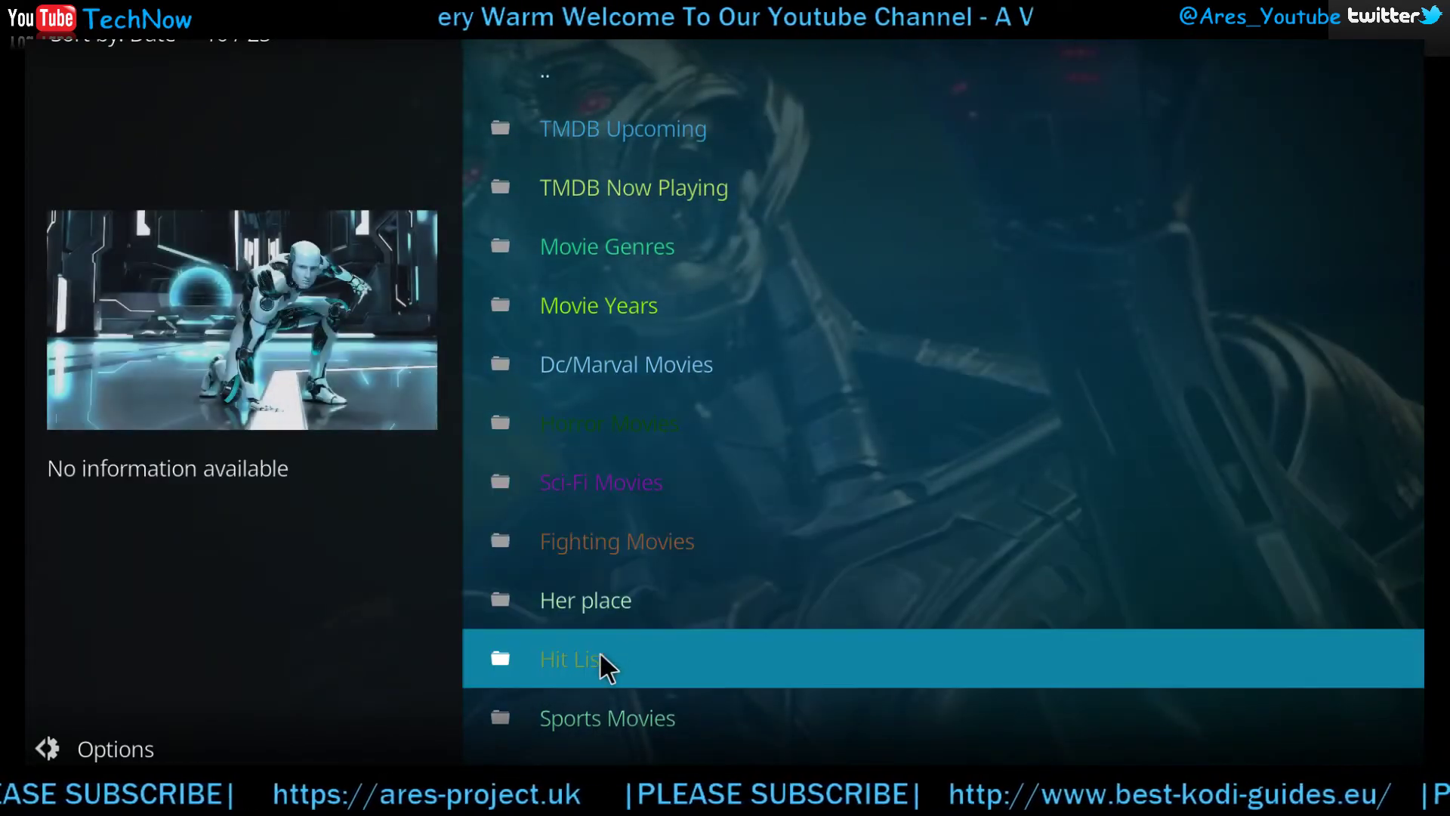
scroll(631, 477, down, 1)
scroll(623, 471, down, 17)
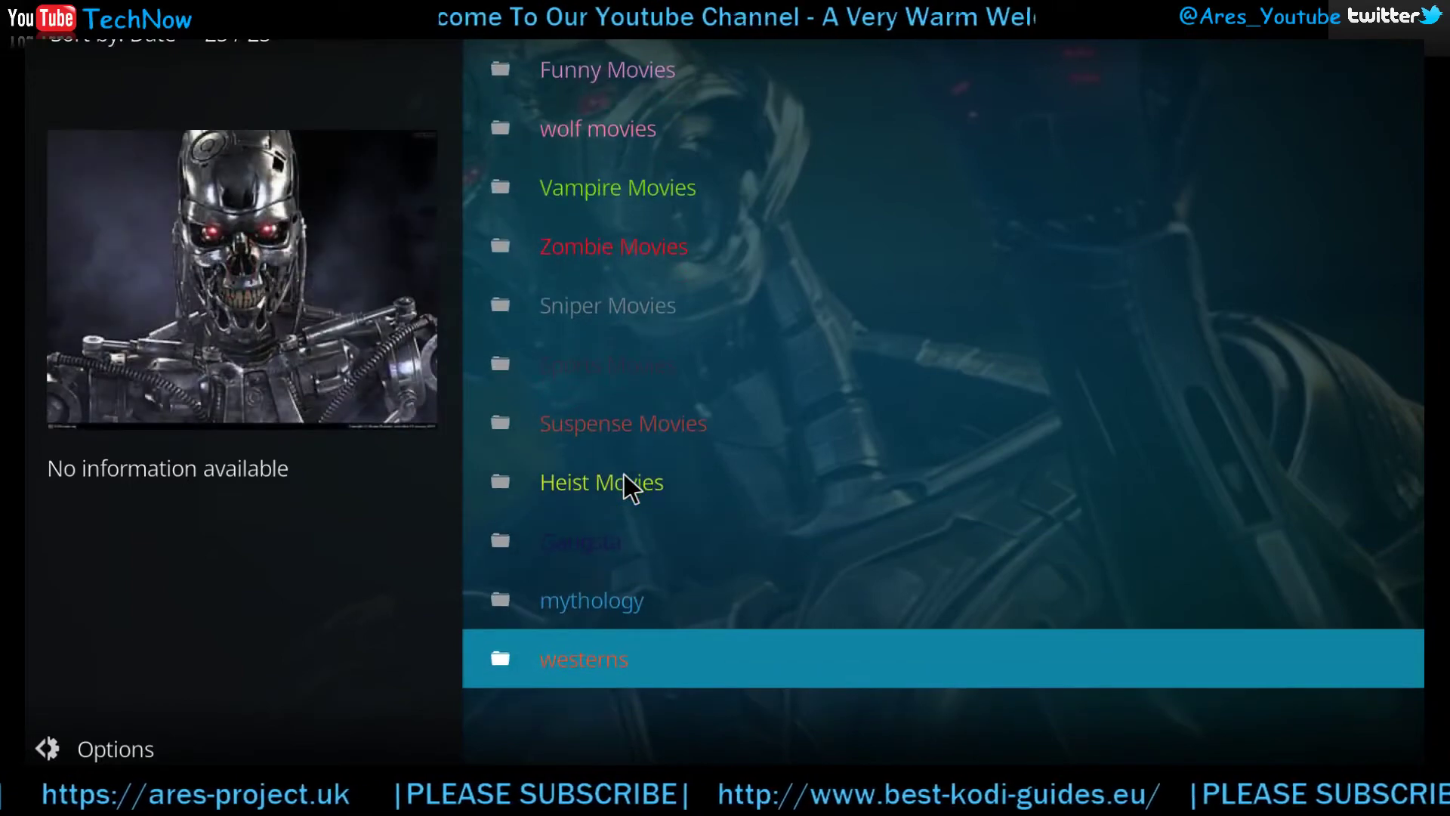
click(608, 482)
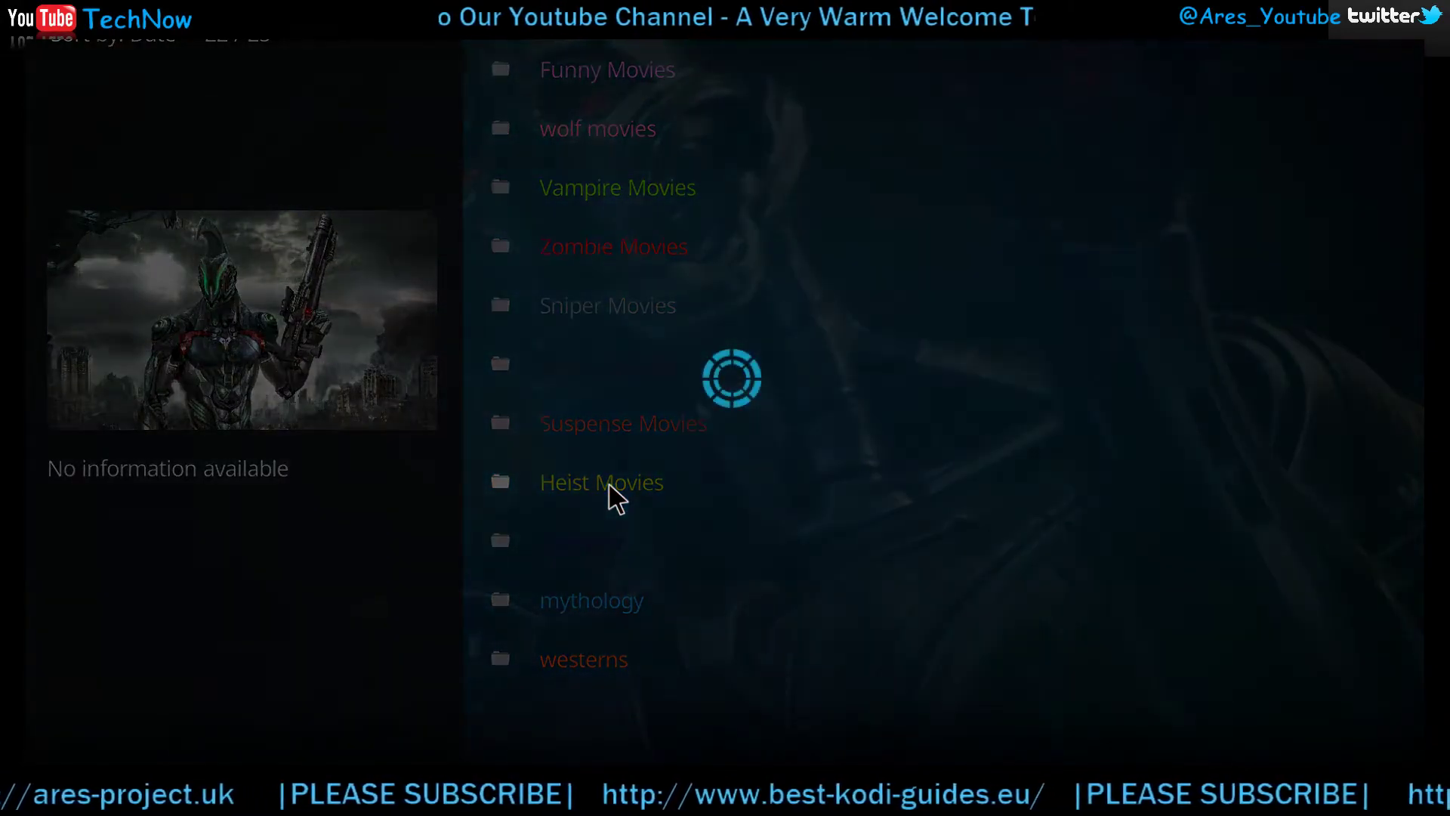